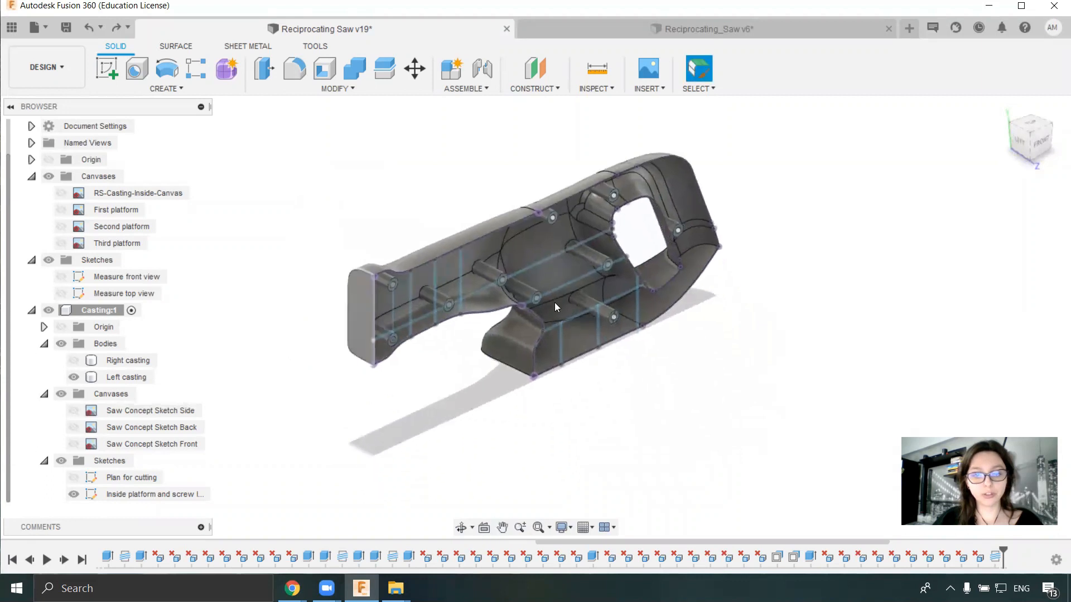
- Toggle the visibility of the right and left castings to compare them, leaving only the left casting shown
click(74, 360)
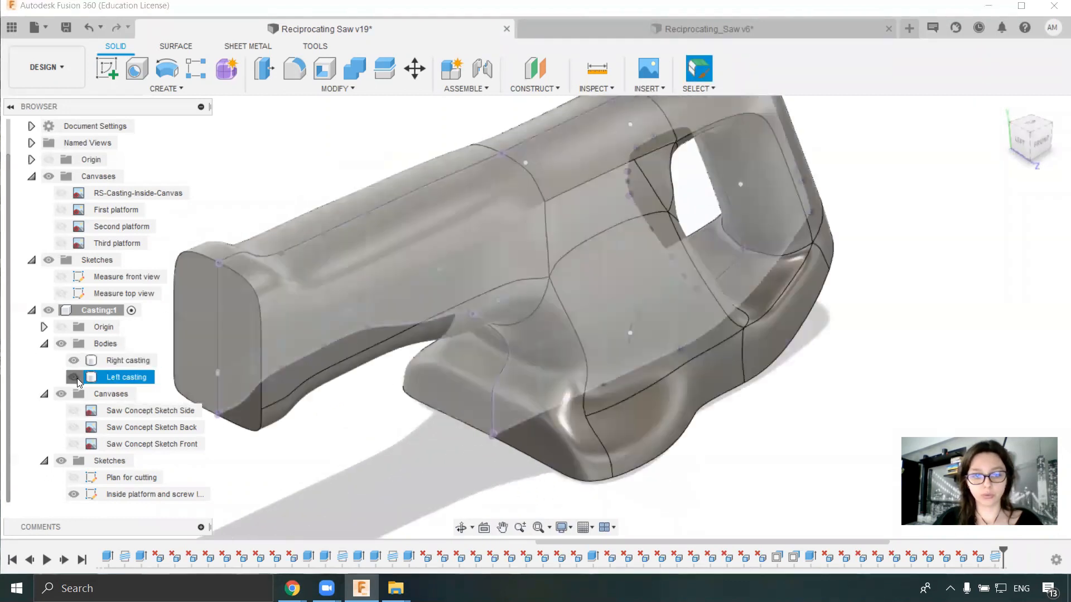
click(73, 377)
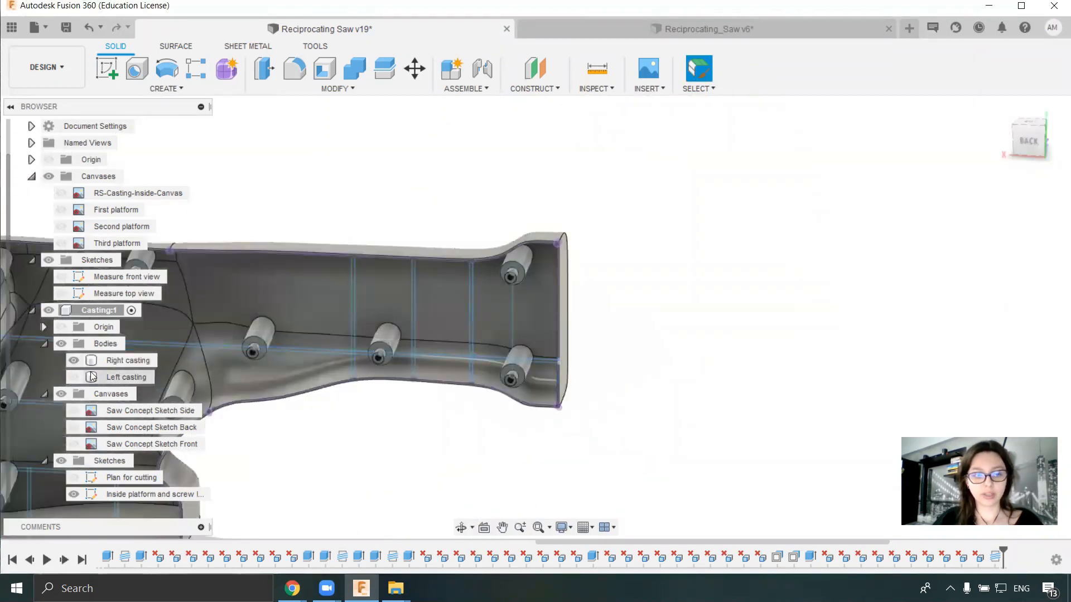
click(75, 377)
shift+middle_drag(513, 337, 324, 342)
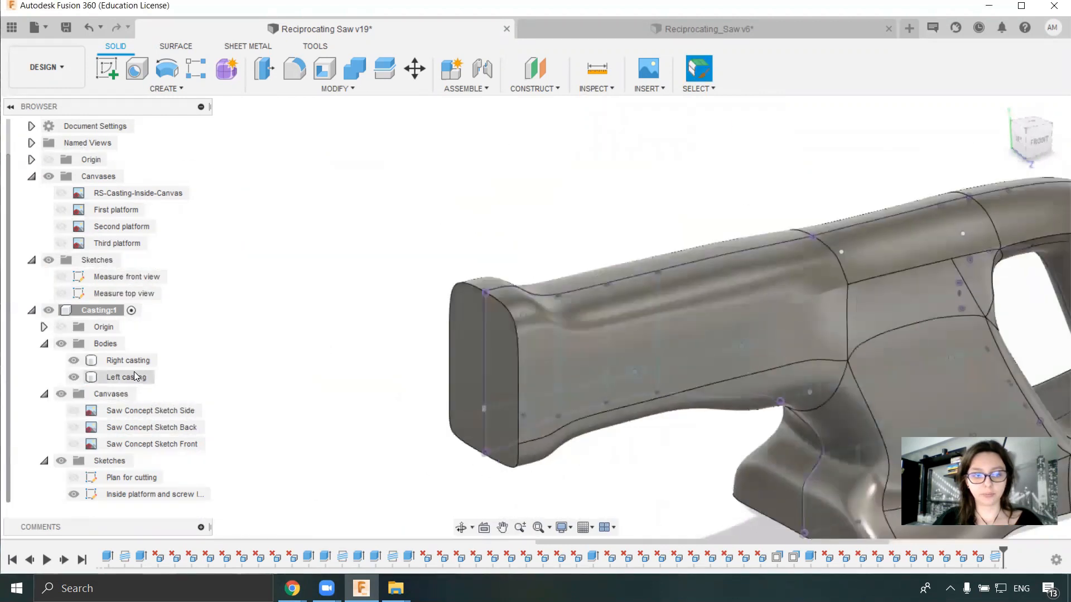
click(74, 360)
middle_drag(362, 385, 258, 333)
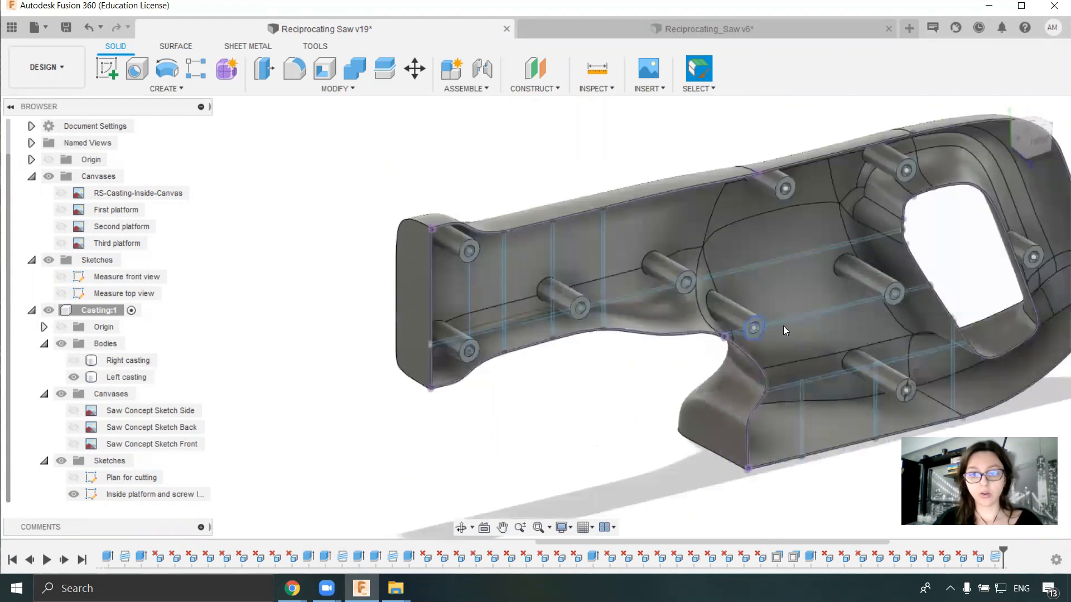
- Examine the screw bosses inside the left casting and the rib layout of the inside platform sketch
scroll(783, 326, up, 5)
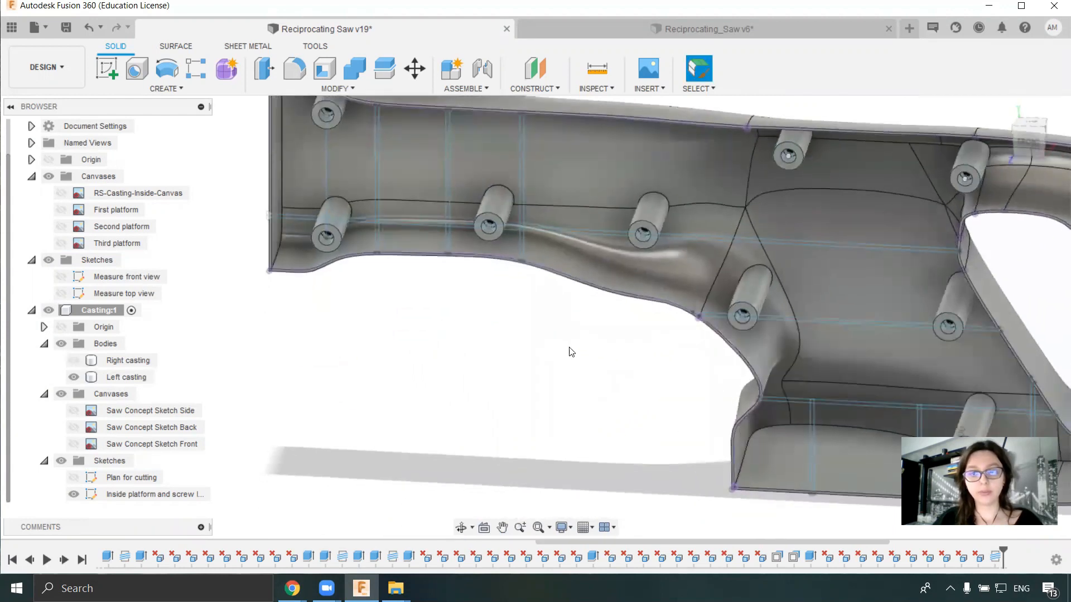
scroll(440, 313, down, 5)
shift+middle_drag(513, 344, 653, 307)
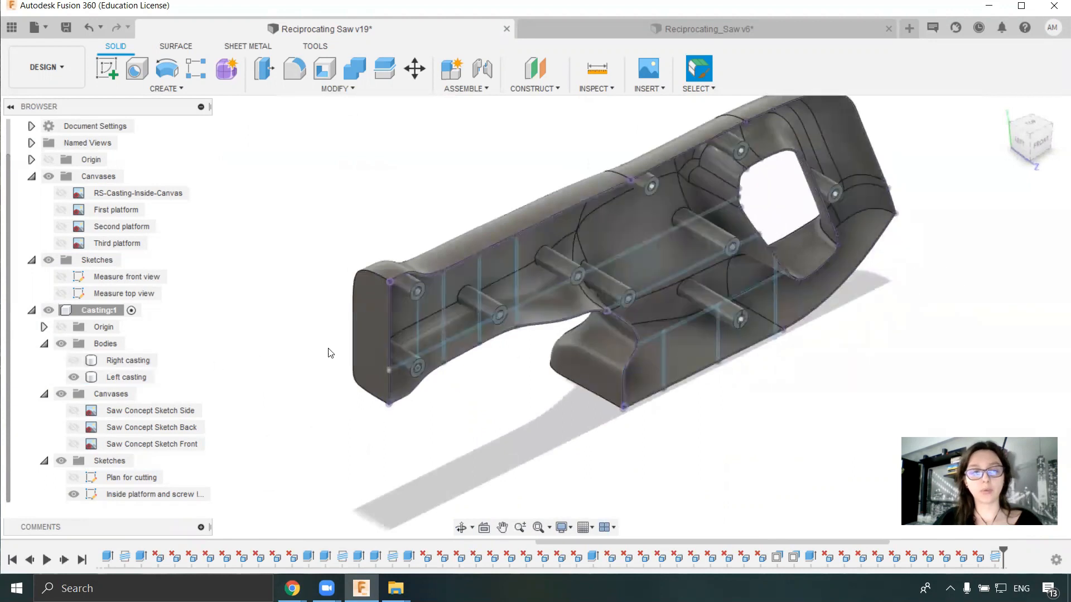
scroll(477, 258, up, 5)
scroll(557, 278, down, 3)
scroll(596, 310, up, 8)
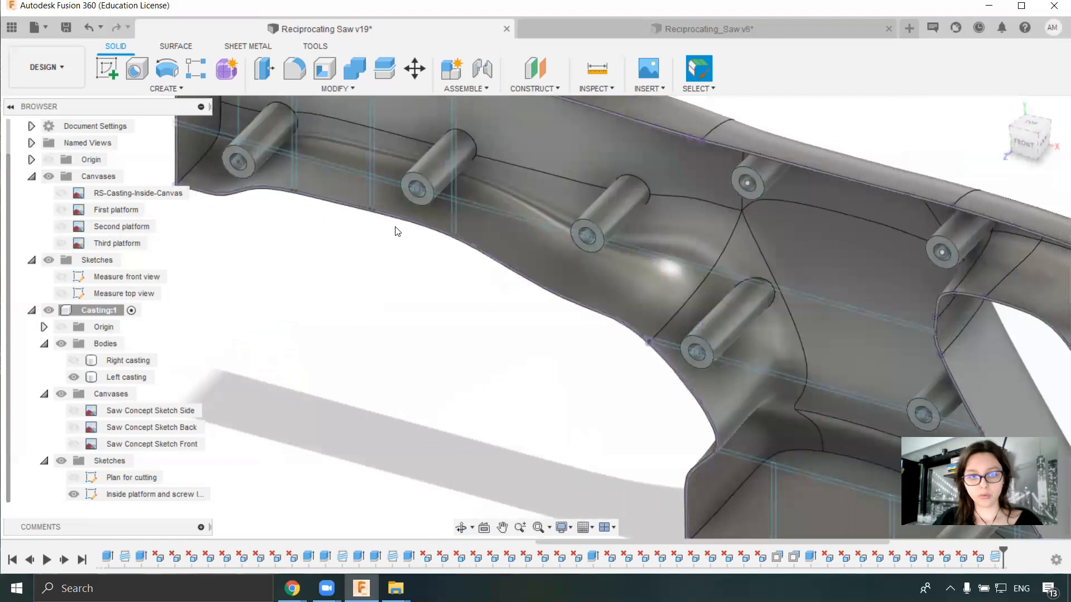
scroll(395, 227, up, 3)
middle_drag(548, 311, 881, 457)
scroll(375, 242, up, 4)
scroll(641, 280, down, 7)
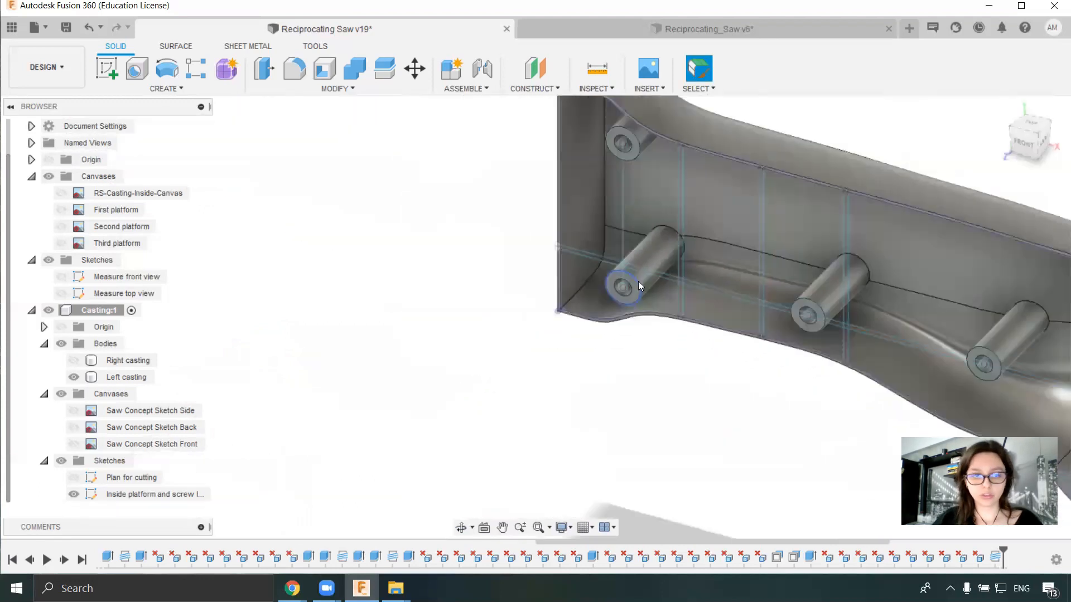
middle_drag(638, 281, 438, 291)
click(73, 494)
click(73, 494)
scroll(536, 292, up, 6)
middle_drag(535, 291, 720, 304)
scroll(747, 304, down, 6)
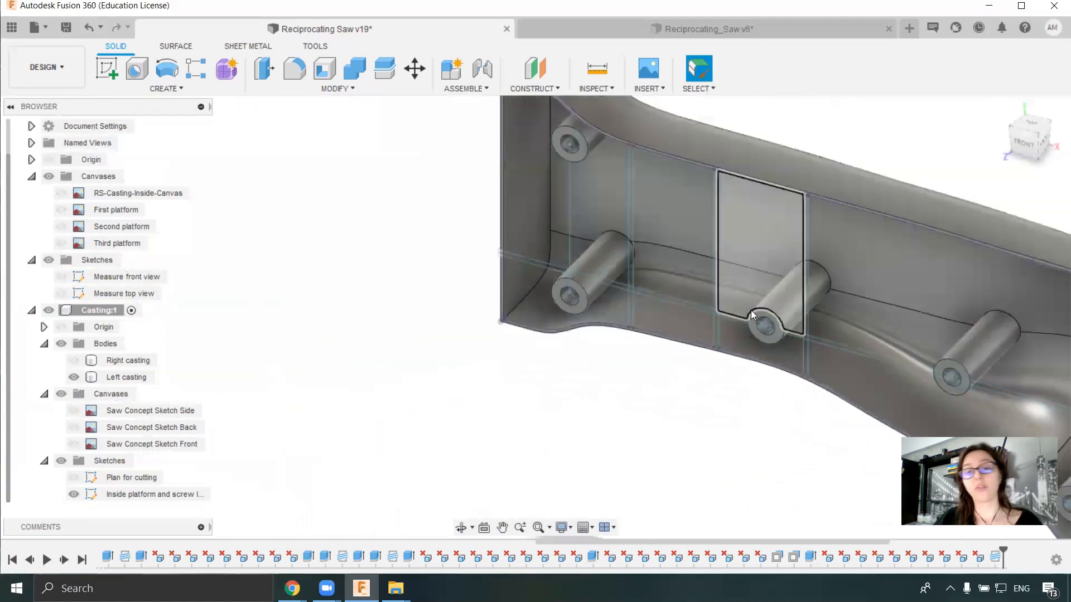
scroll(748, 305, down, 10)
middle_drag(504, 385, 461, 268)
scroll(341, 224, up, 6)
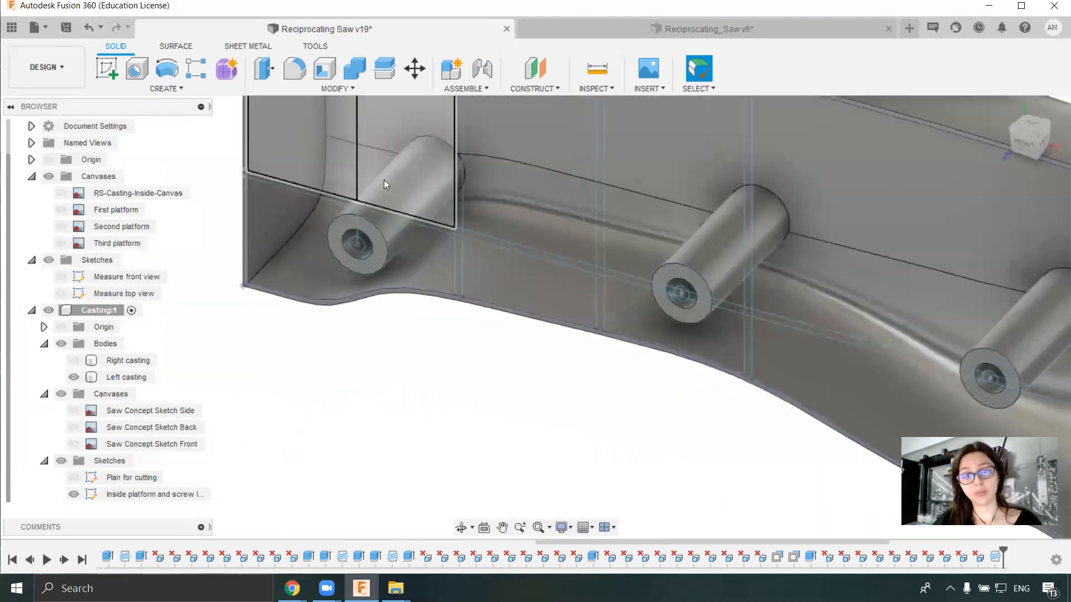
- Select the first two narrow vertical rib profiles near the casting's nose, including their crossing segments
scroll(434, 189, up, 3)
click(493, 217)
shift+click(492, 317)
scroll(491, 266, up, 4)
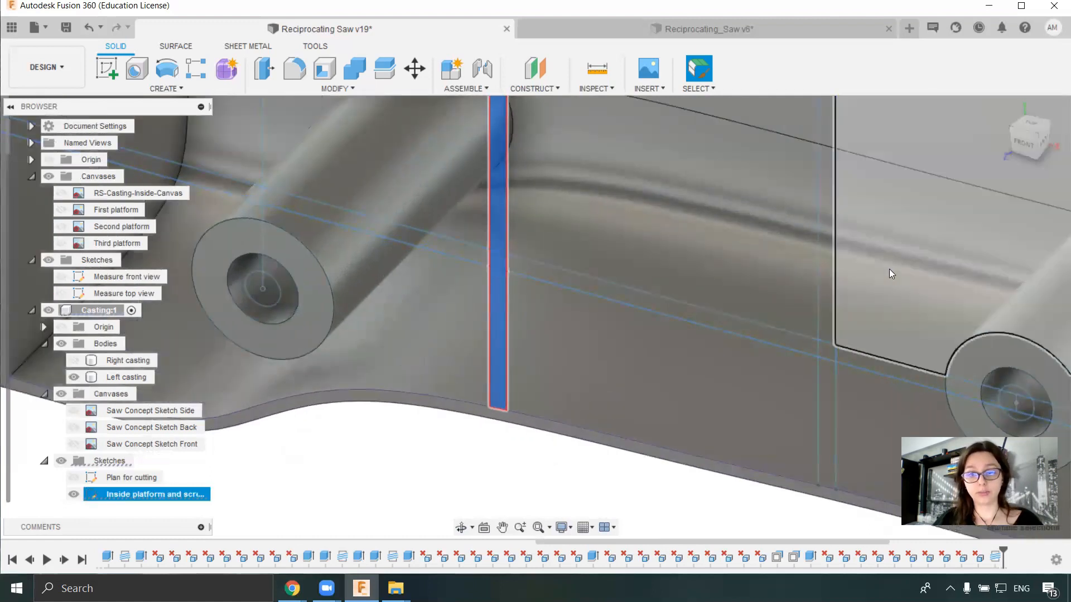
shift+click(826, 301)
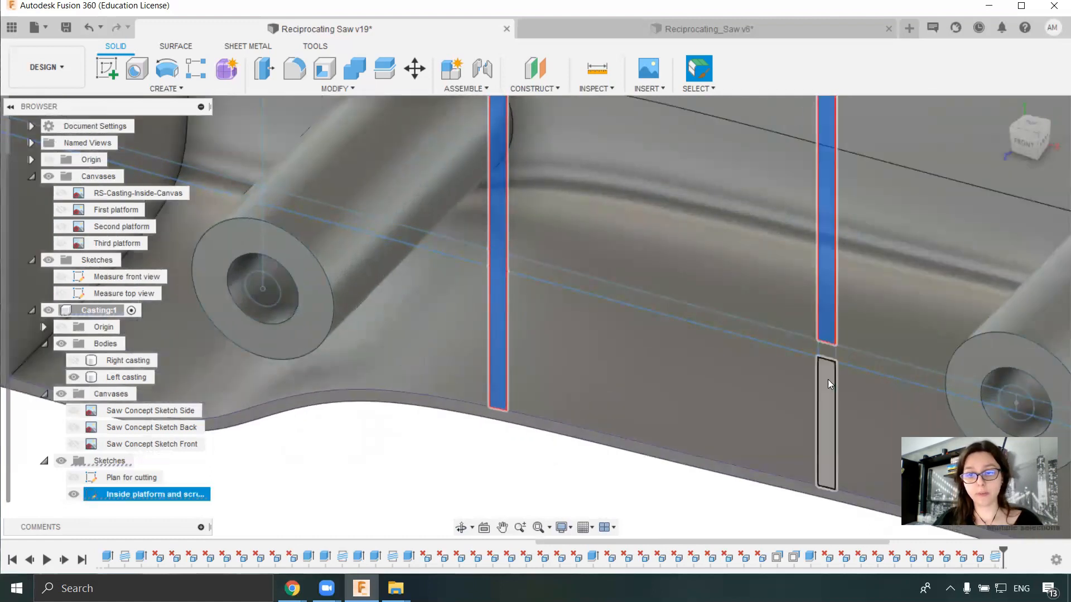
shift+click(824, 351)
- Add the third vertical rib profile of the nose section to the selection, including its crossing segment
scroll(778, 348, down, 5)
middle_drag(775, 347, 460, 317)
scroll(581, 268, up, 3)
shift+click(604, 260)
shift+click(602, 435)
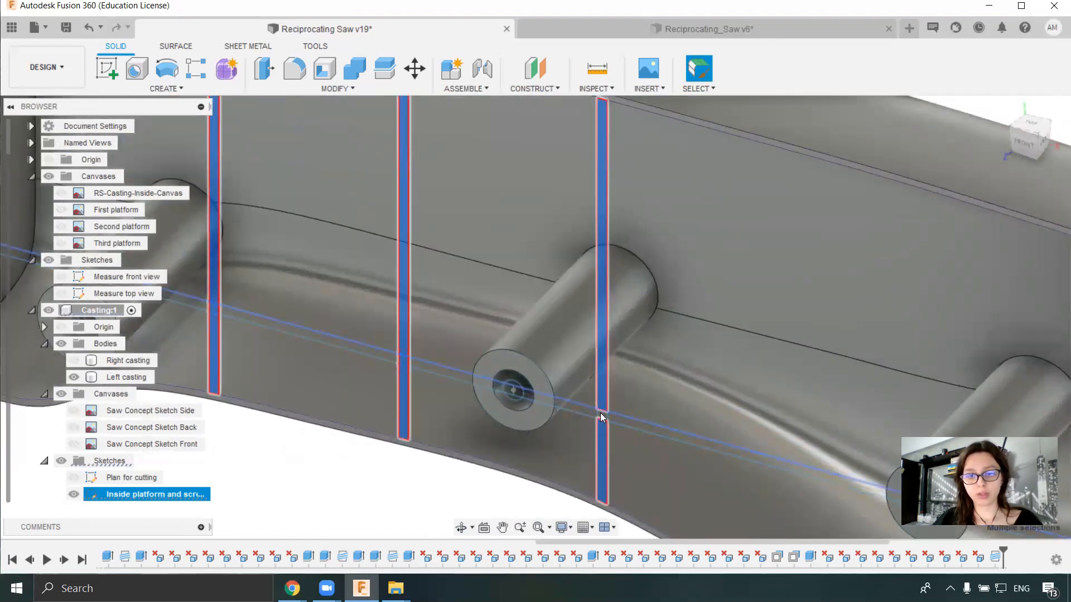
scroll(601, 414, up, 5)
shift+click(603, 417)
scroll(655, 392, down, 6)
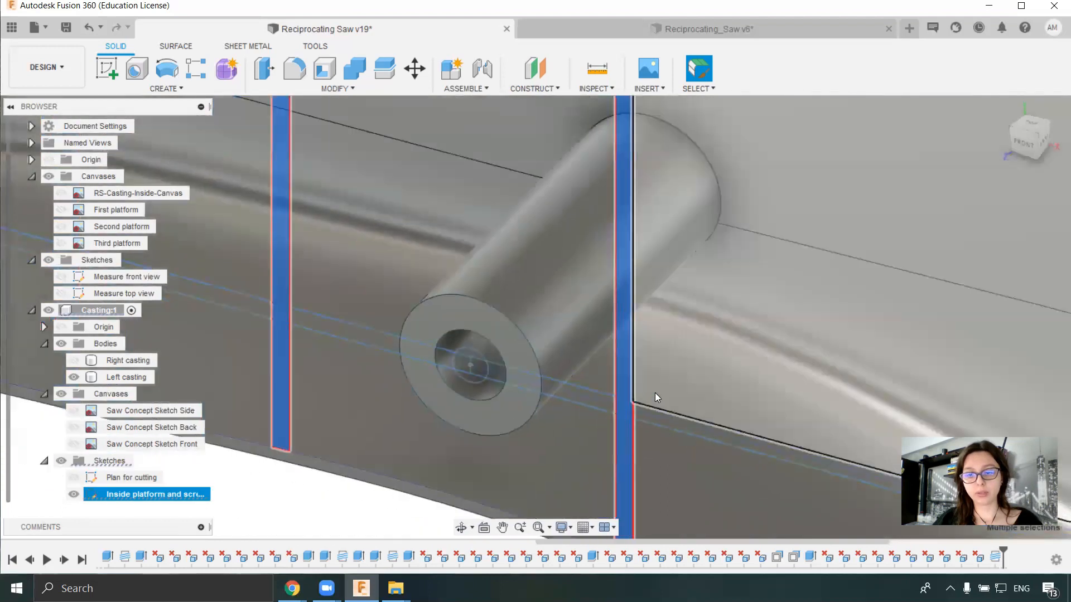
- Add the first and last vertical rib profiles of the casting's lower section to the selection
scroll(663, 297, up, 10)
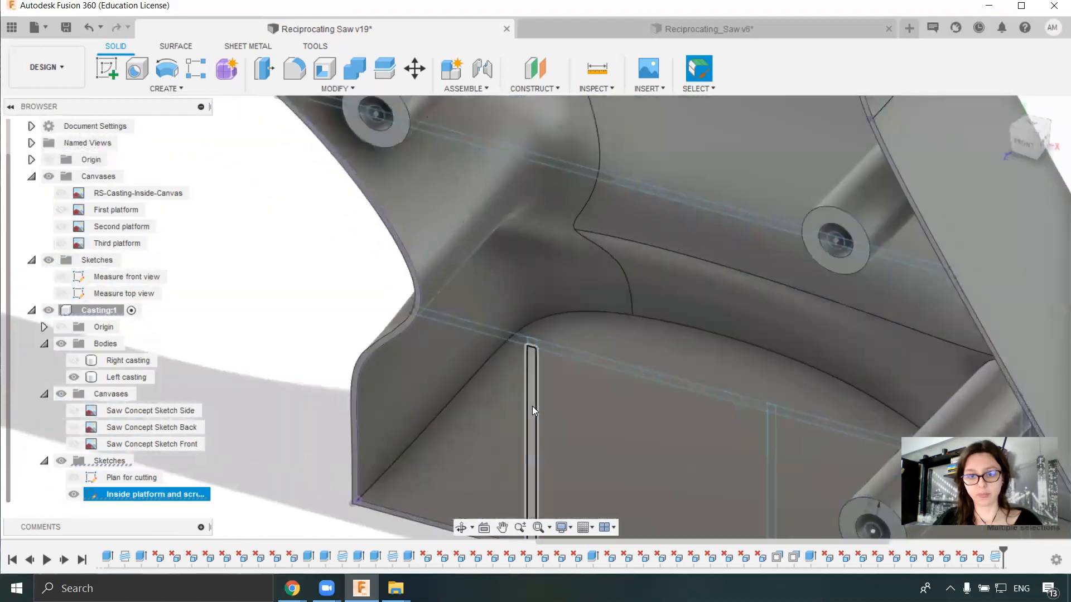
shift+click(532, 406)
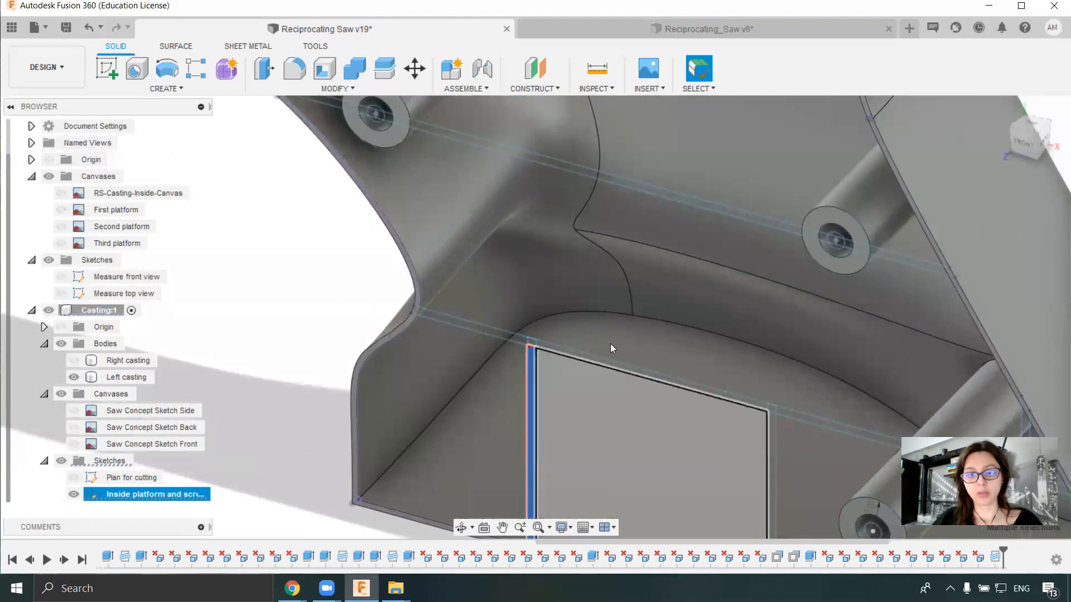
middle_drag(642, 396, 563, 309)
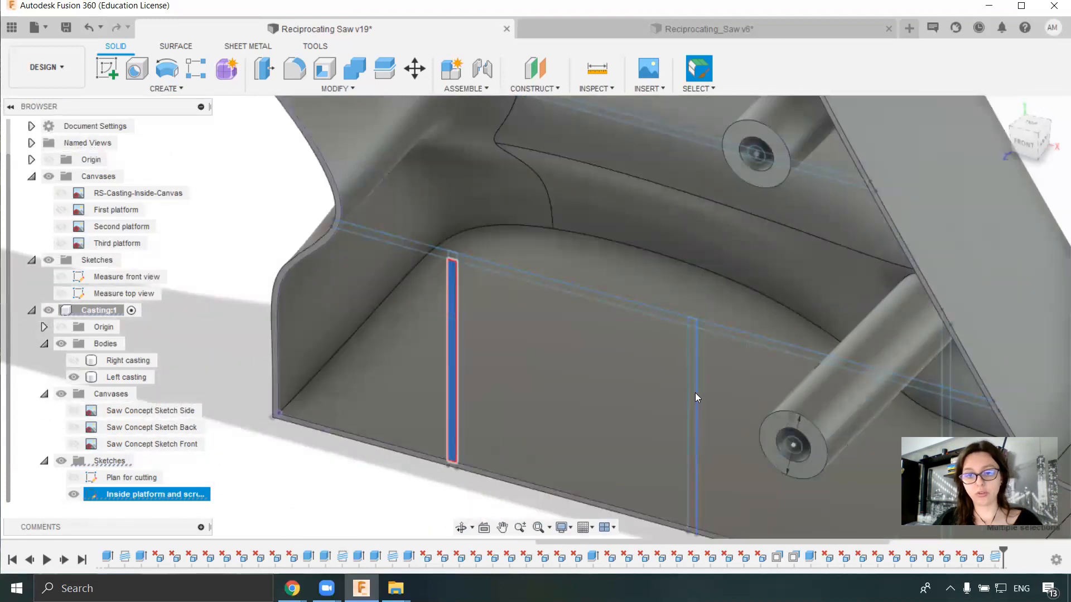
shift+click(691, 375)
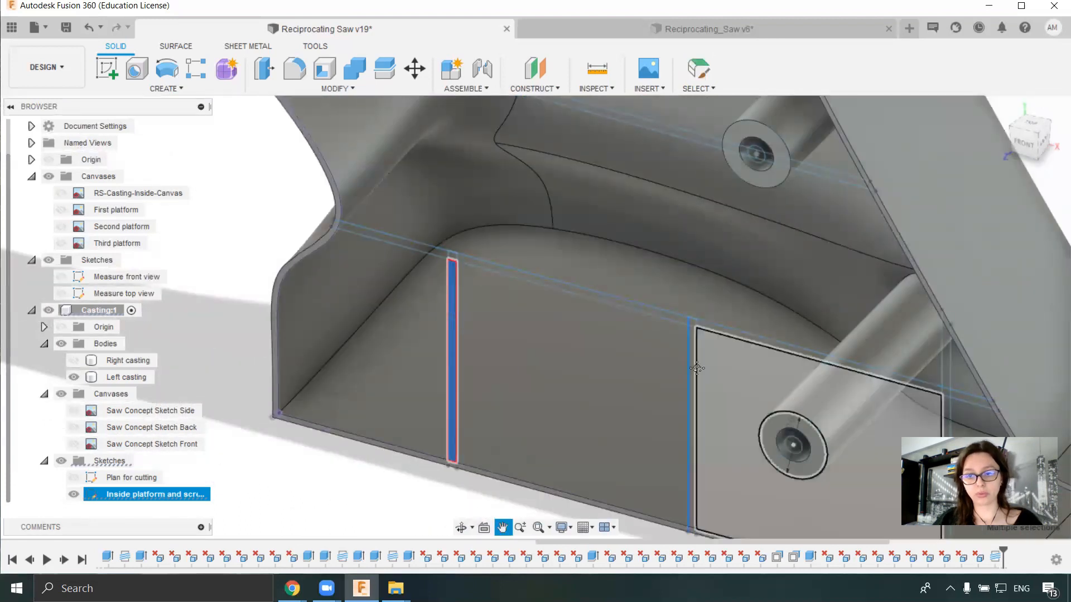
middle_drag(756, 390, 468, 256)
scroll(667, 302, up, 3)
shift+click(639, 207)
shift+click(641, 265)
scroll(641, 241, down, 3)
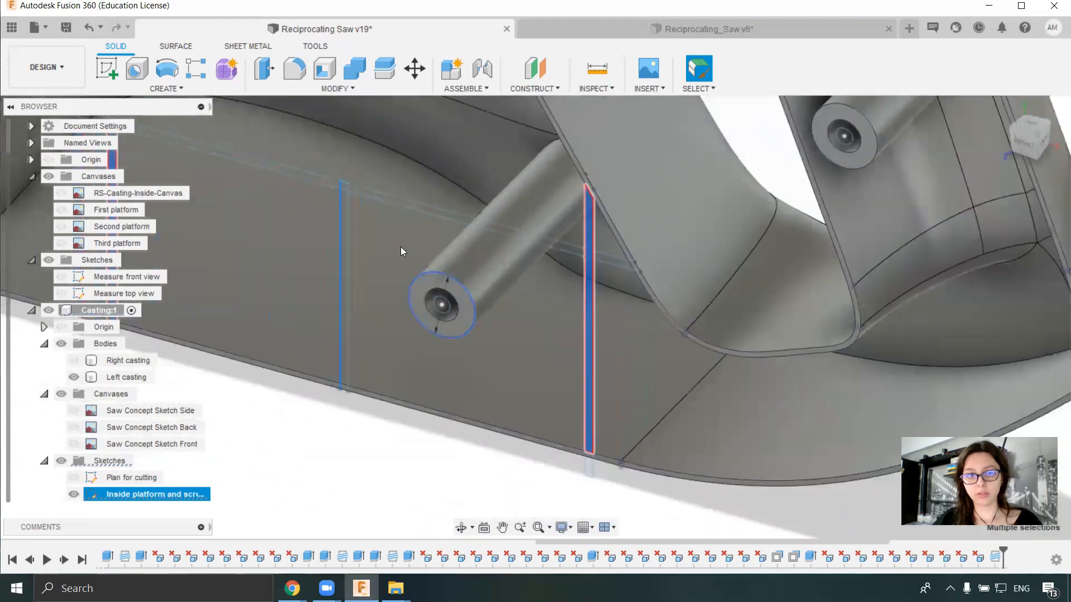
- Add the lower section's middle vertical rib profile and its crossing segment to the selection
scroll(351, 210, up, 5)
scroll(461, 269, up, 3)
shift+click(550, 288)
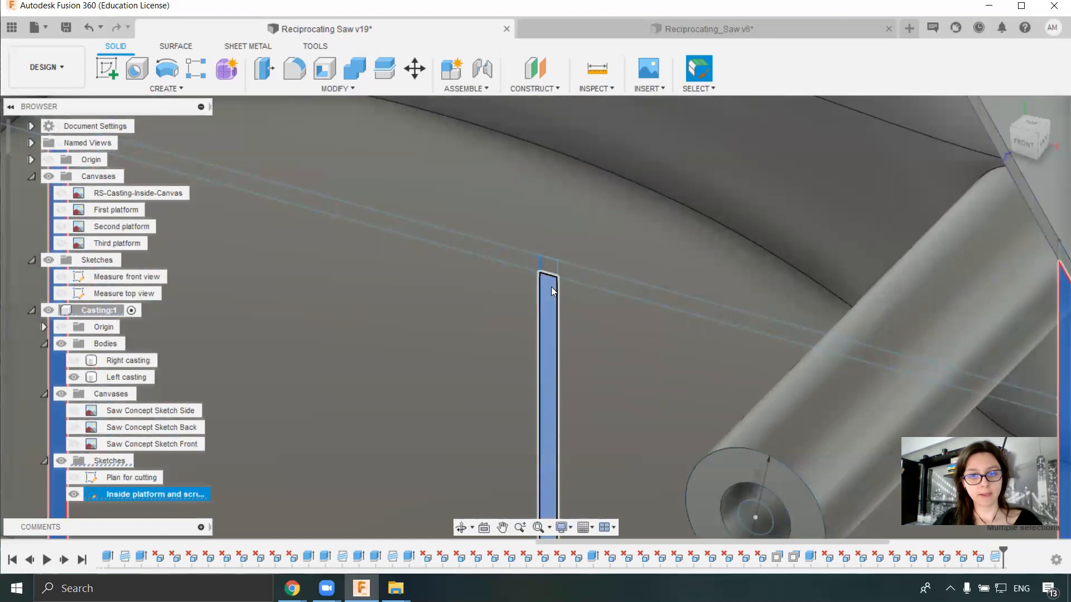
shift+click(548, 264)
middle_drag(457, 276, 736, 354)
scroll(578, 367, down, 10)
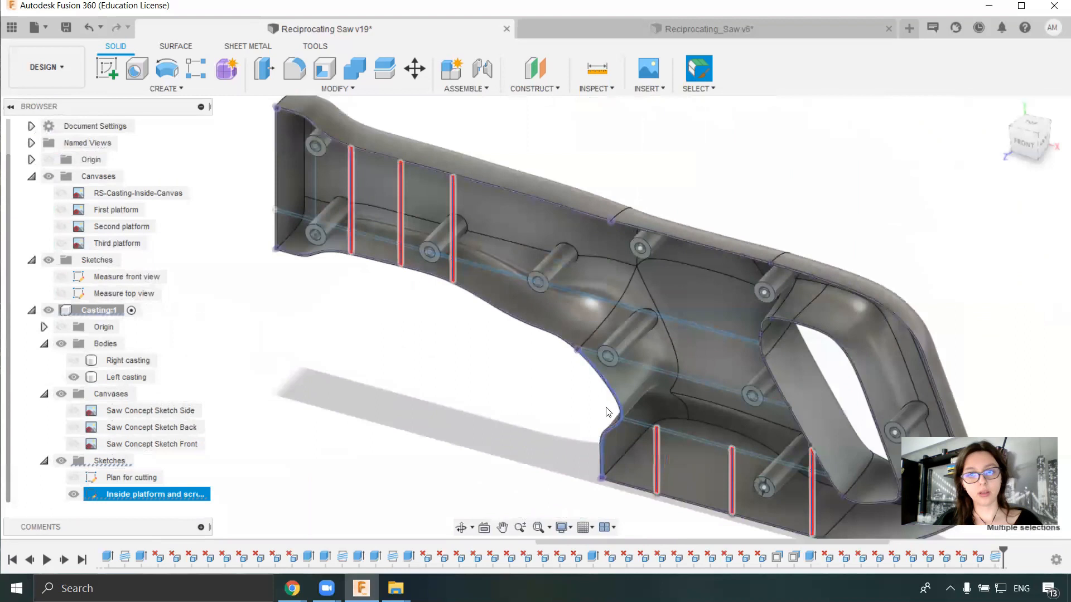
- Extrude the selected vertical rib profiles by -130 mm through the left casting, using the Join operation
middle_drag(544, 353, 518, 282)
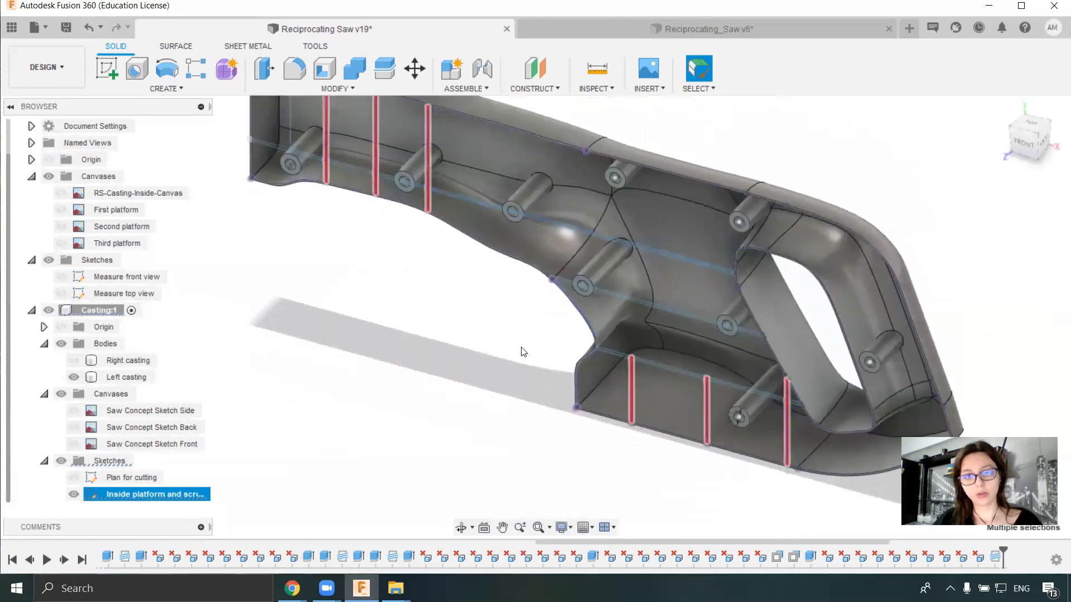
key(e)
drag(624, 365, 775, 266)
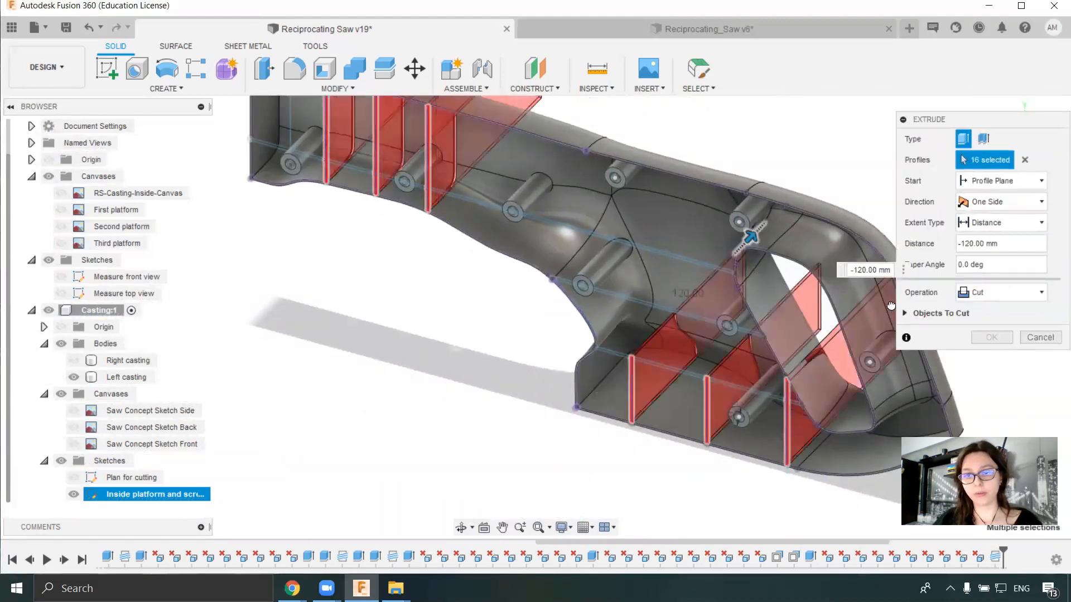
click(995, 296)
click(990, 338)
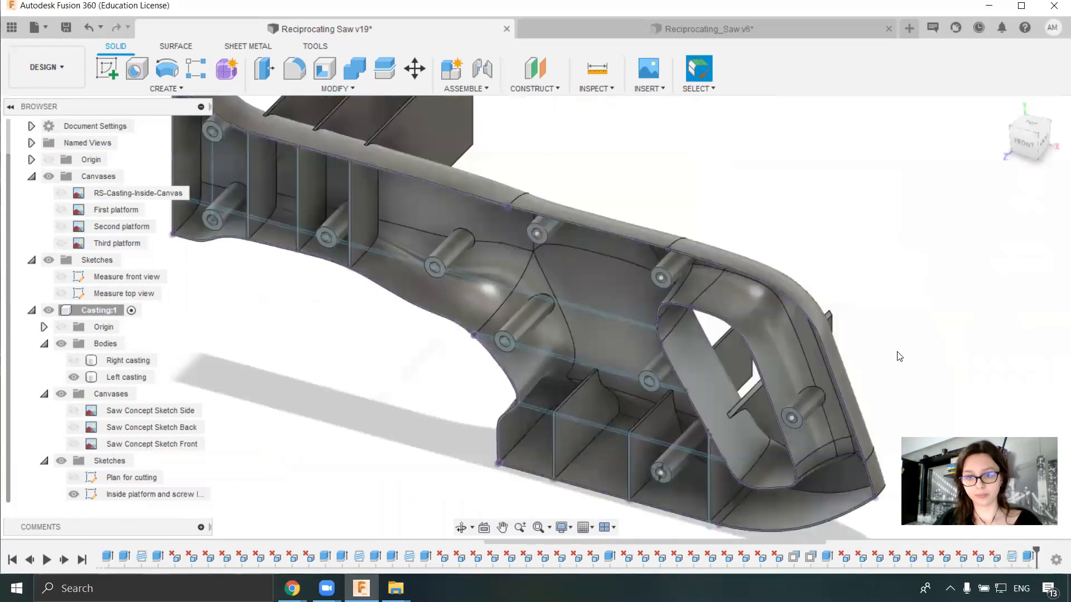
- Delete the excess parts of the lower section's vertical ribs that protrude from the casting's outer side
shift+middle_drag(898, 353, 852, 357)
click(948, 387)
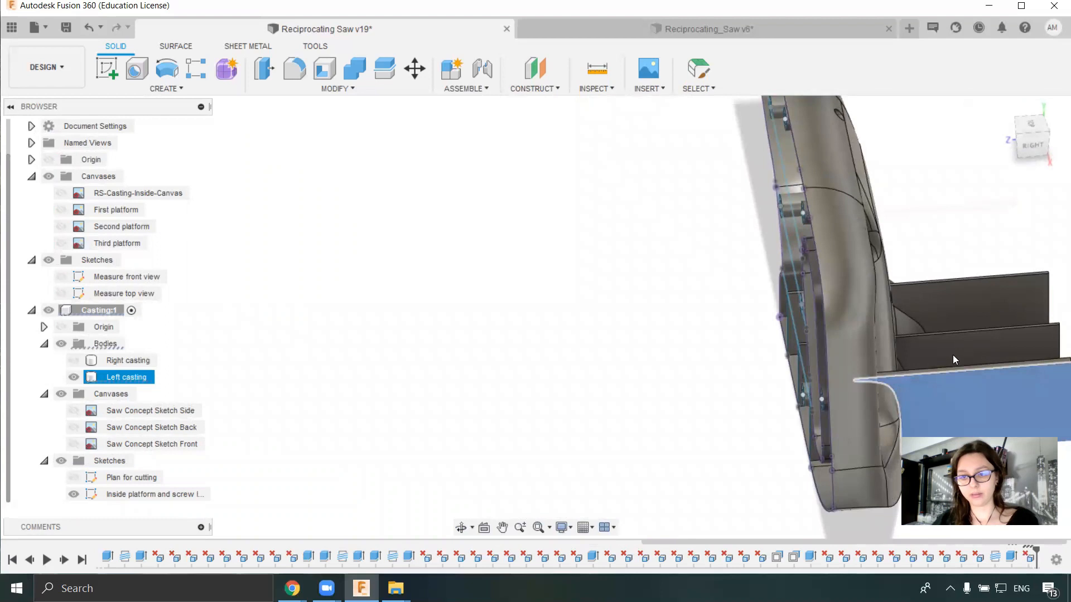
shift+middle_drag(984, 366, 641, 354)
click(629, 356)
key(Delete)
click(661, 330)
key(Delete)
- Delete the excess parts of the nose section's three vertical ribs that protrude from the casting's outer side
middle_drag(818, 166, 779, 335)
click(733, 265)
key(Delete)
click(748, 245)
key(Delete)
click(770, 219)
key(Delete)
- Select the lowest horizontal rib's strip profiles between and beside the vertical ribs in the lower section
shift+middle_drag(585, 421, 739, 411)
mouse_move(627, 449)
middle_down()
mouse_move(624, 435)
mouse_move(691, 351)
middle_up()
scroll(570, 388, up, 5)
middle_drag(691, 443, 531, 347)
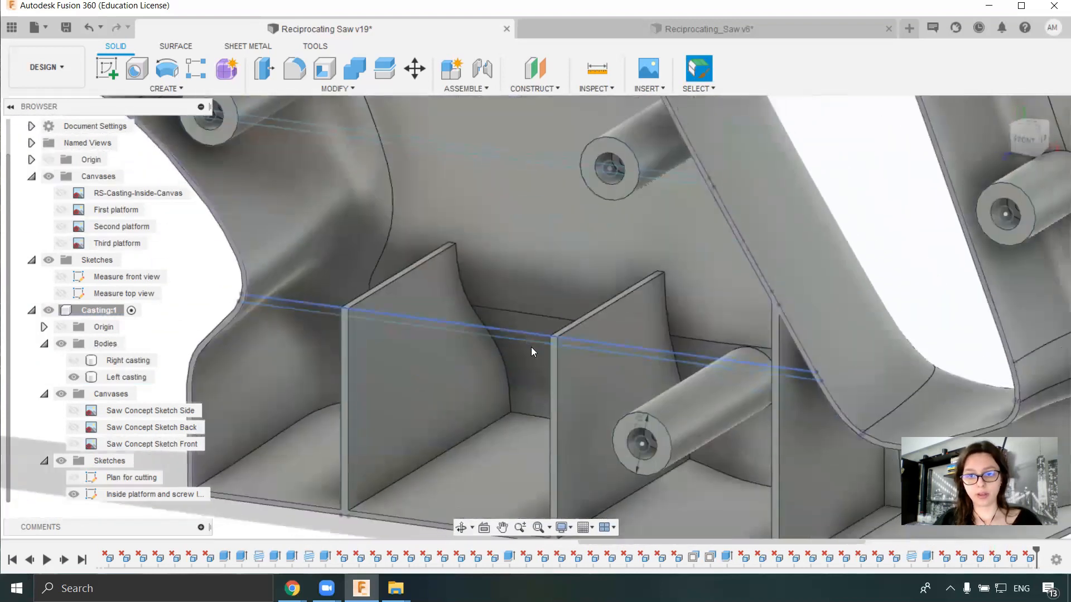
scroll(519, 337, up, 4)
click(515, 328)
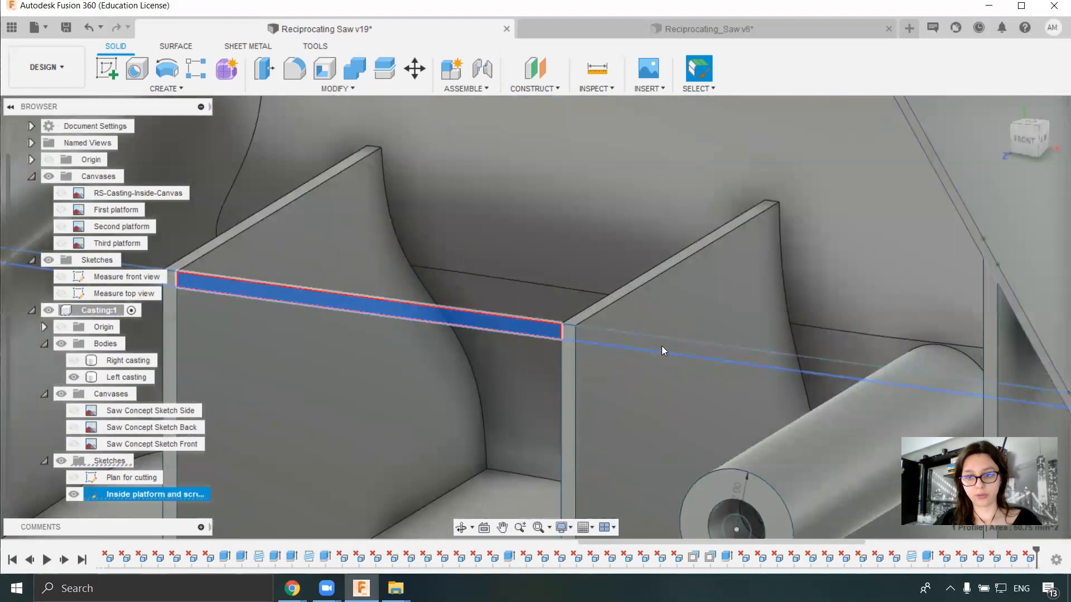
shift+click(809, 360)
scroll(564, 396, down, 4)
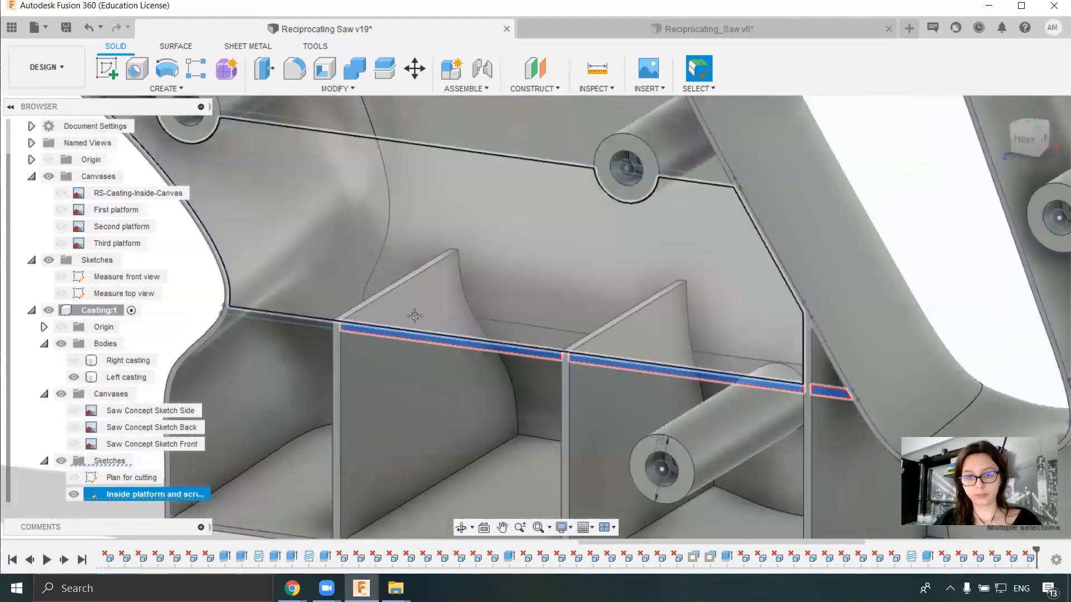
middle_drag(413, 315, 762, 387)
scroll(763, 387, up, 4)
shift+click(742, 395)
scroll(825, 320, down, 1)
- Add the middle horizontal rib's strip profiles around the screw bosses to the selection
middle_drag(873, 149, 591, 383)
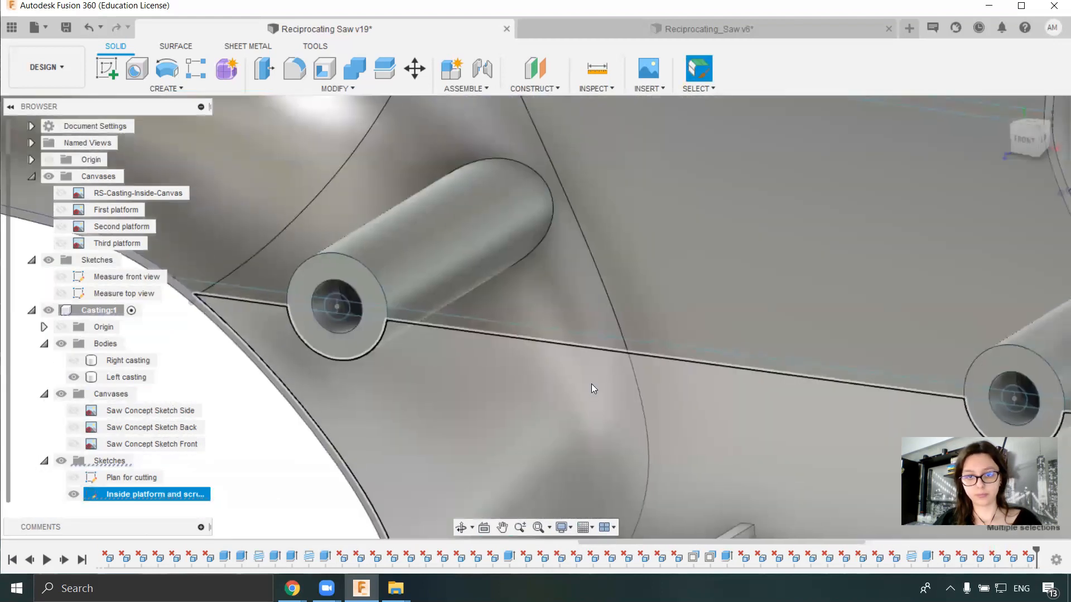
shift+click(562, 338)
shift+click(247, 296)
middle_drag(389, 368, 64, 369)
- Add the upper horizontal rib's strip profiles, running from the handle opening to the nose, to the selection
middle_drag(514, 222, 593, 424)
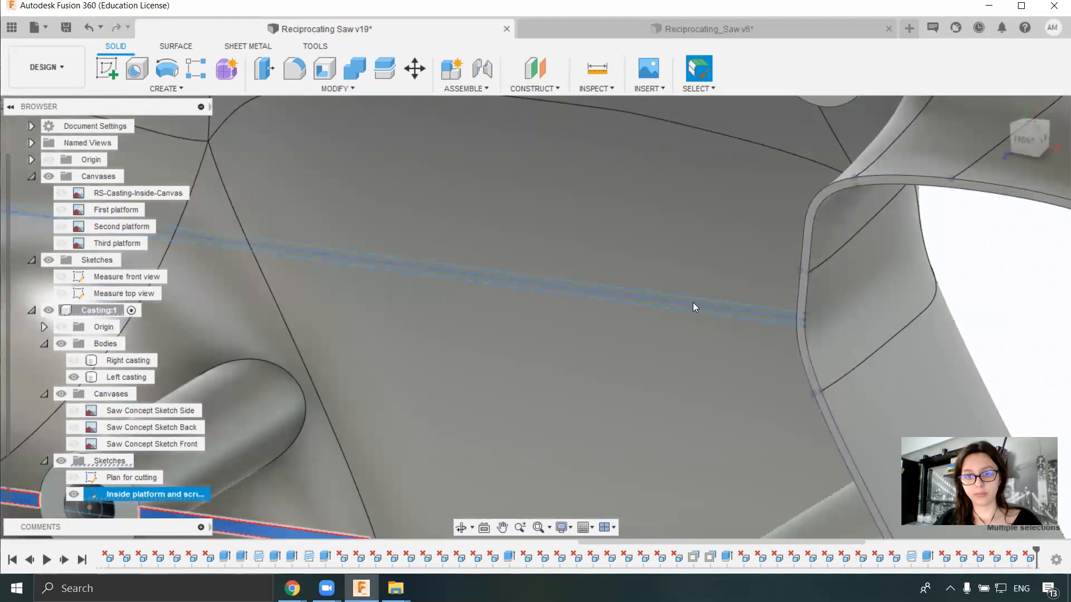
shift+click(692, 303)
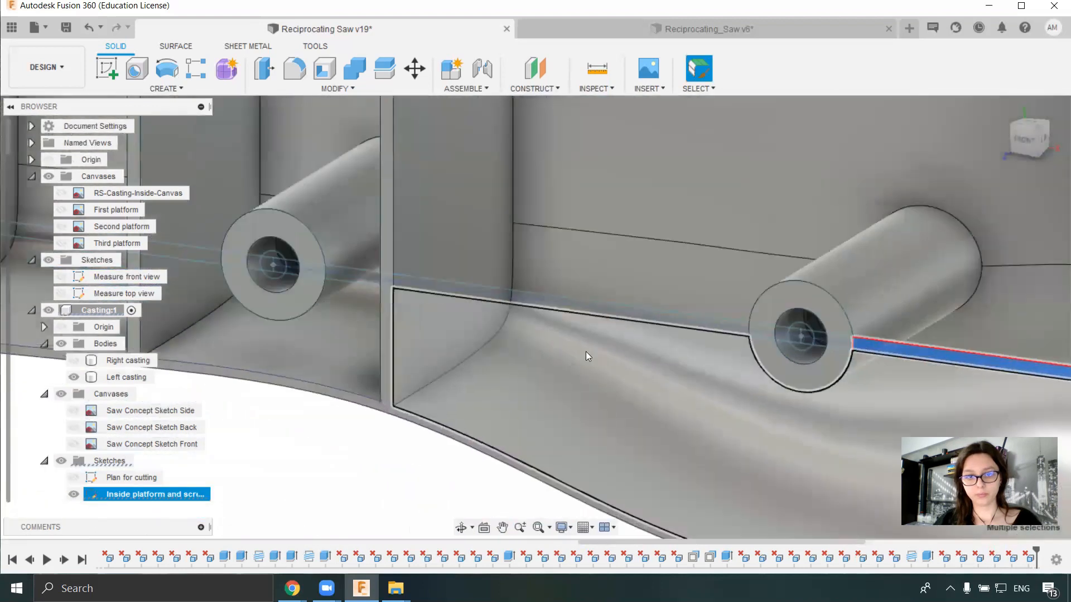
scroll(586, 353, up, 4)
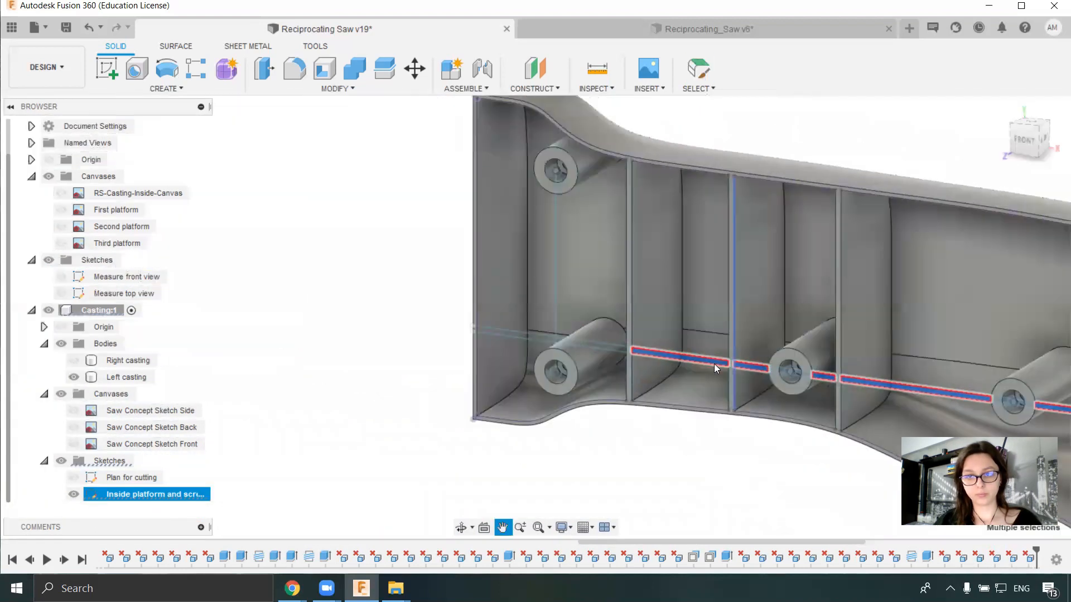
scroll(714, 364, up, 4)
scroll(409, 315, down, 5)
middle_drag(409, 315, 571, 416)
- Extrude the selected horizontal rib profiles by -90 mm through the left casting with the Join operation
key(e)
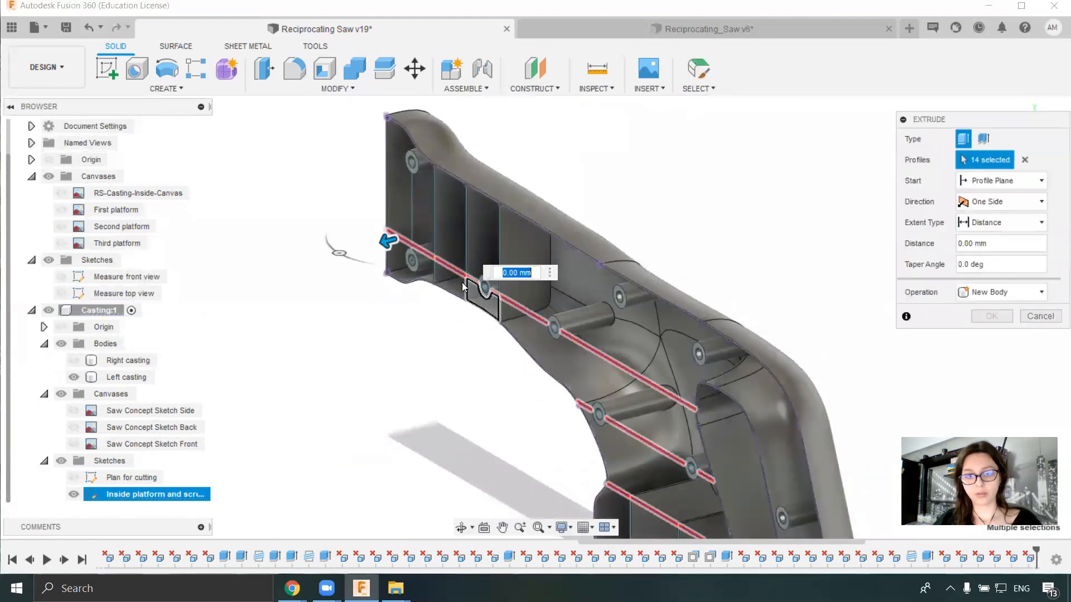
drag(383, 241, 717, 222)
click(1001, 292)
click(981, 308)
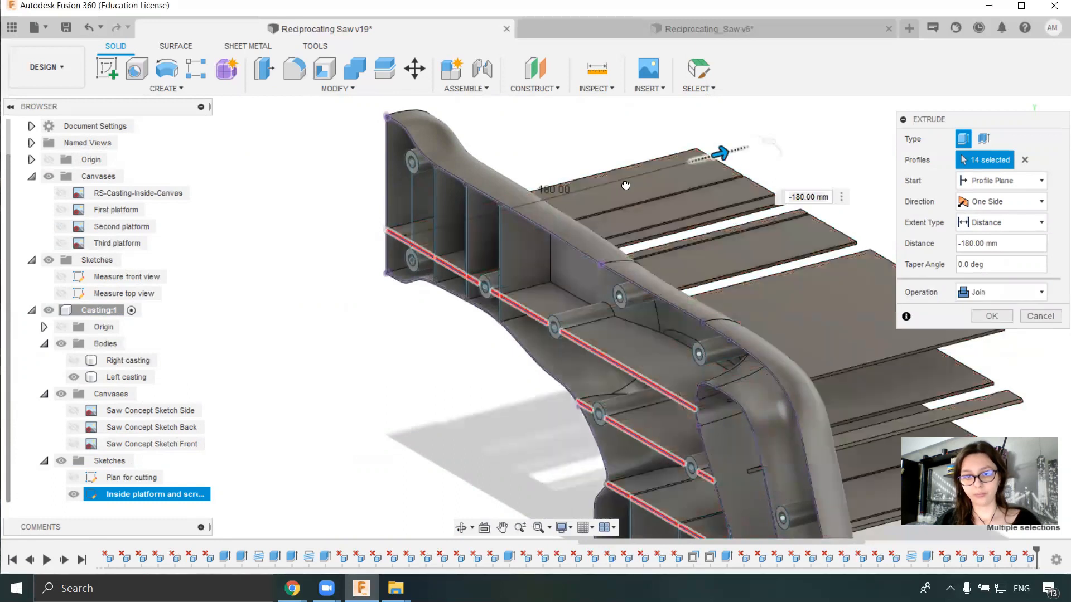
drag(726, 155, 577, 211)
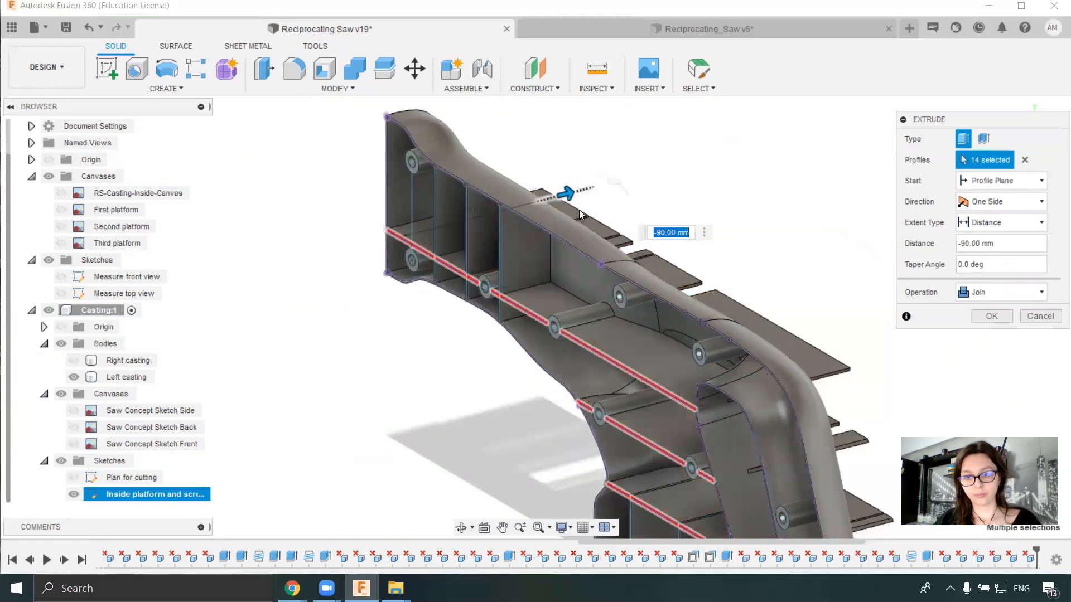
click(996, 318)
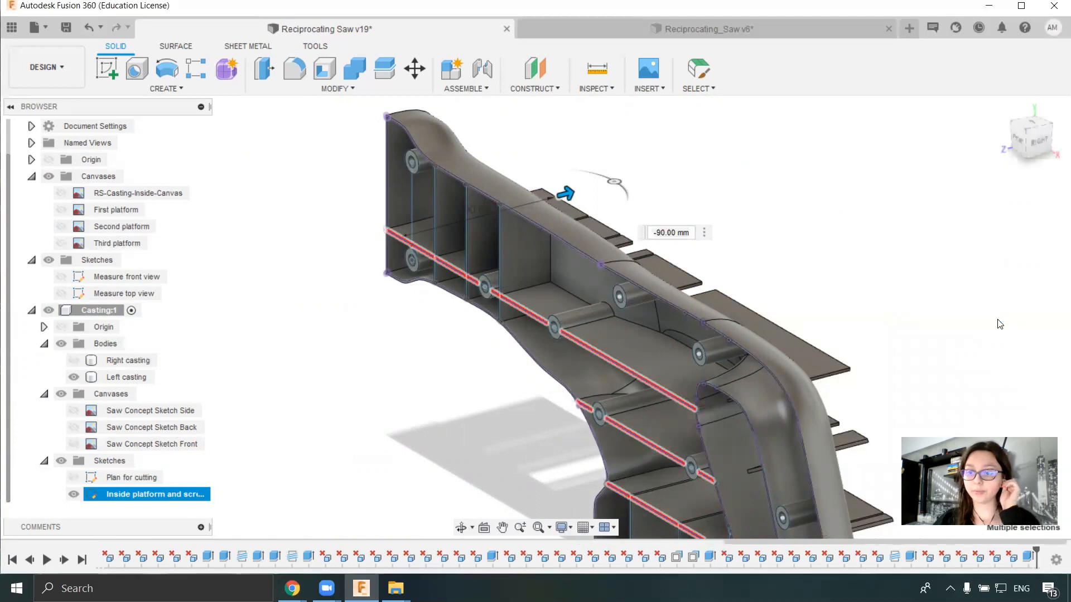
- Delete the lowest horizontal rib's wide excess plates that protrude outside the left casting
shift+middle_drag(950, 381, 641, 332)
scroll(657, 348, up, 5)
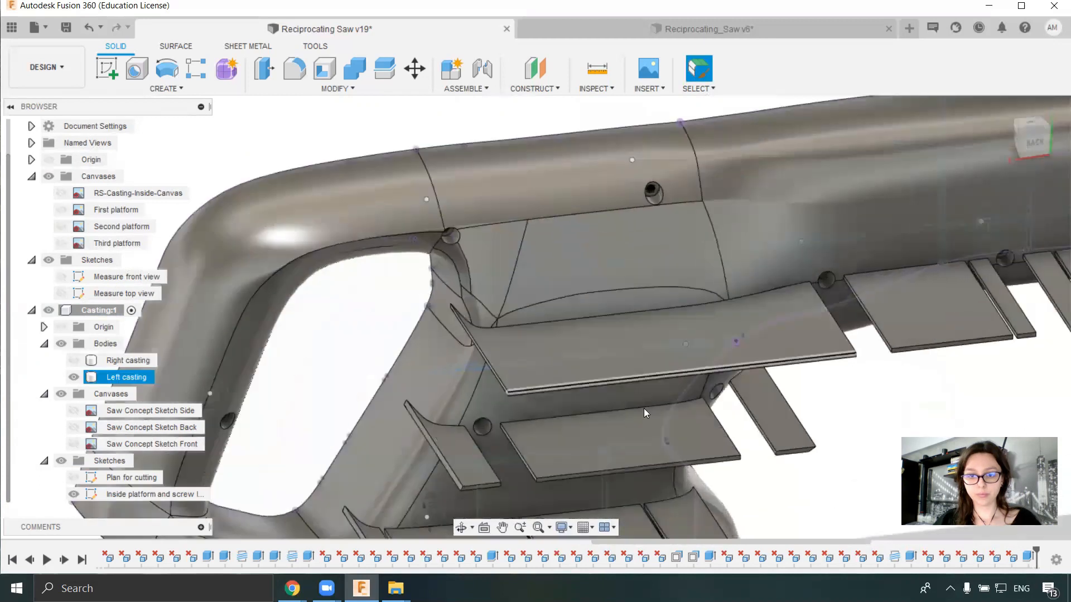
middle_drag(643, 408, 582, 286)
click(438, 421)
key(Delete)
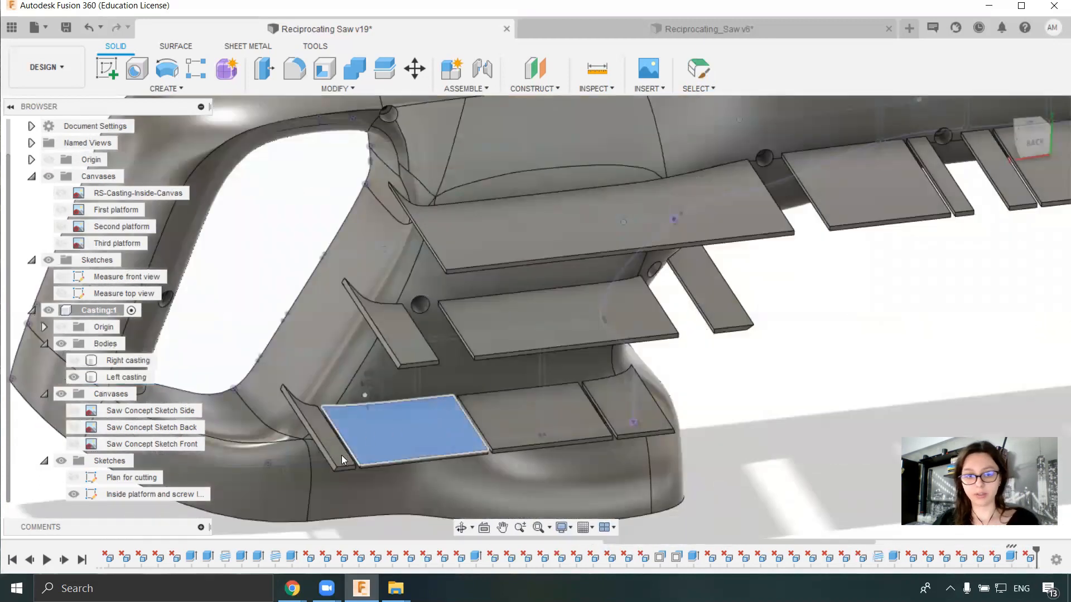
click(338, 444)
key(Delete)
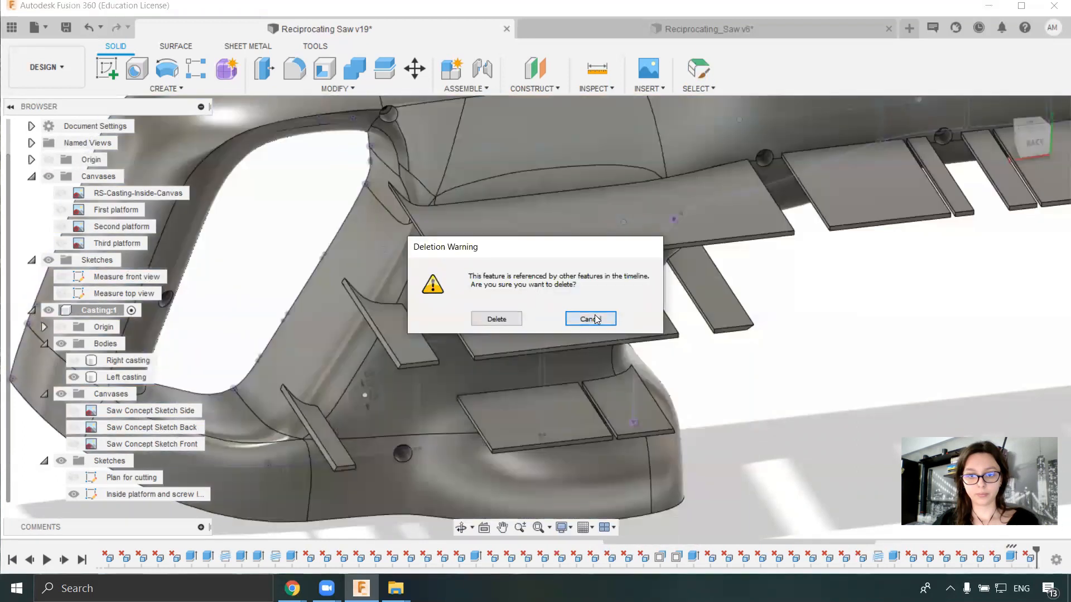
click(592, 318)
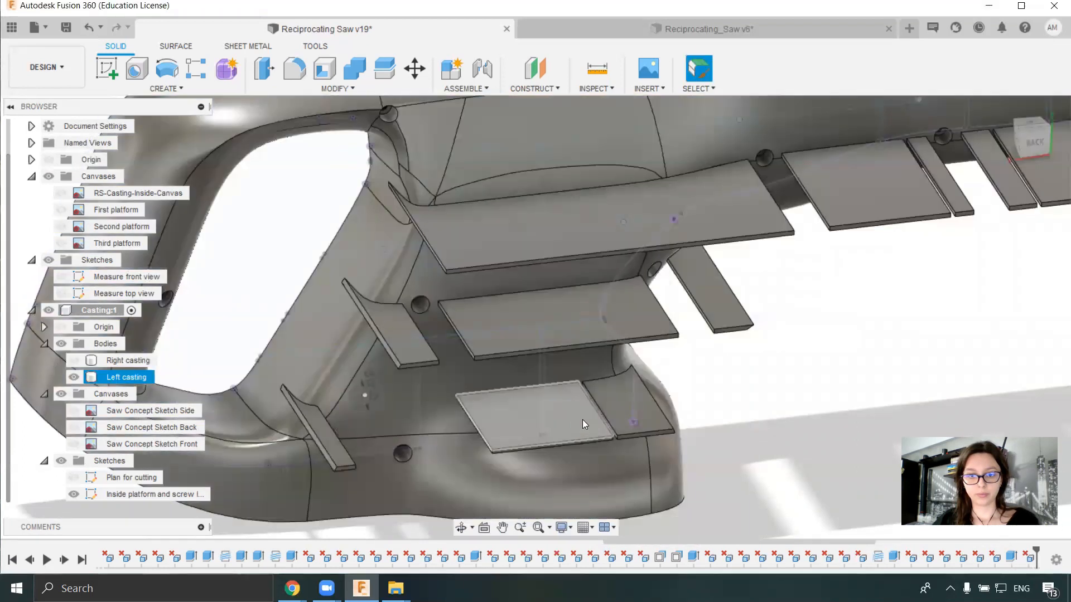
click(606, 404)
key(Delete)
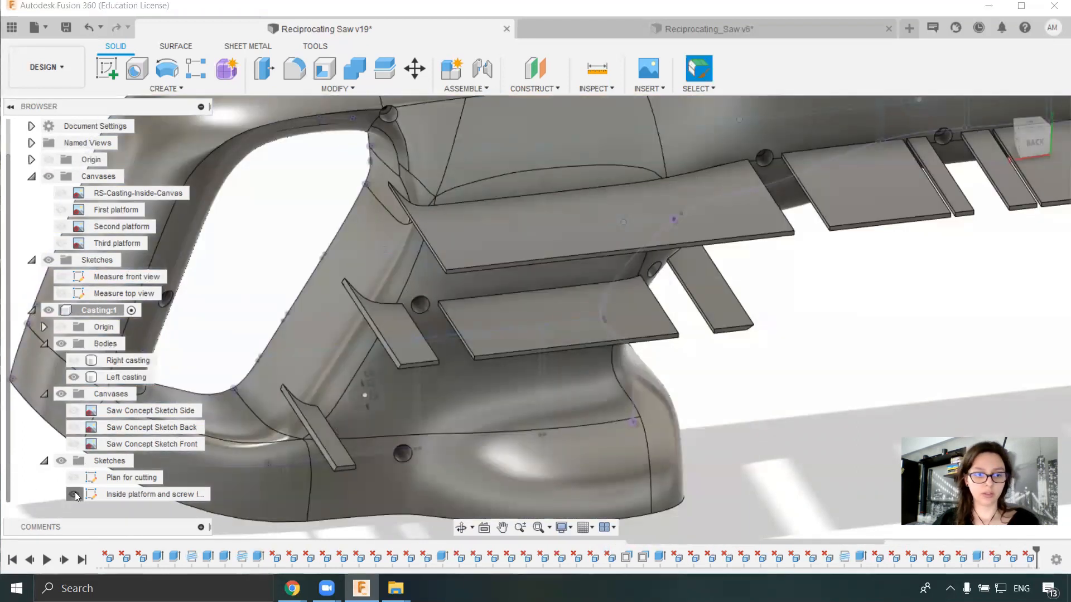
- Delete the middle horizontal rib's excess plates that protrude outside the left casting
click(336, 452)
key(Delete)
click(402, 345)
key(Delete)
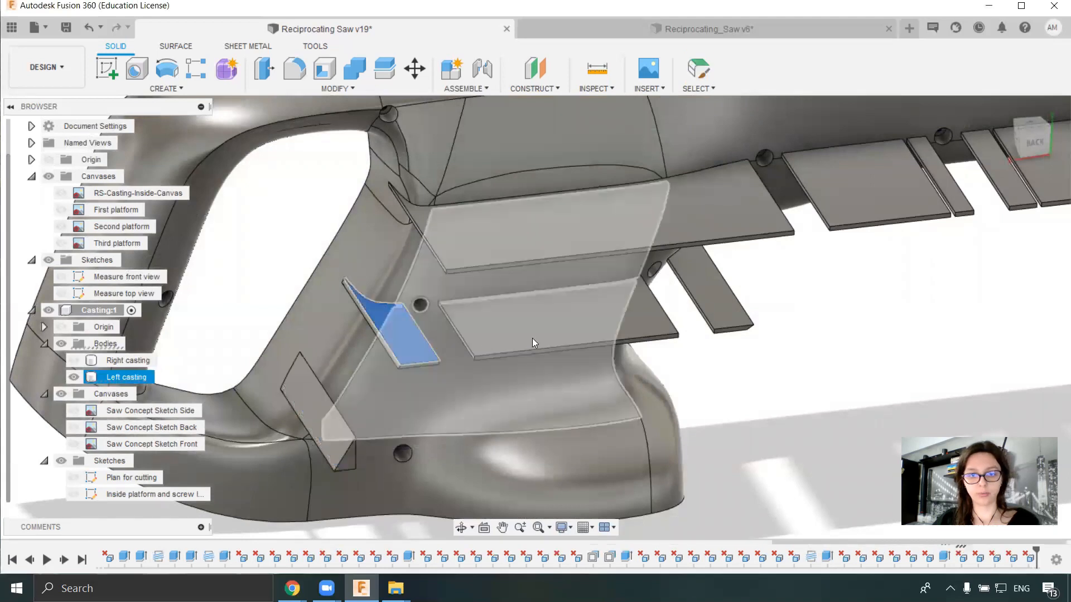
click(639, 314)
key(Delete)
click(707, 301)
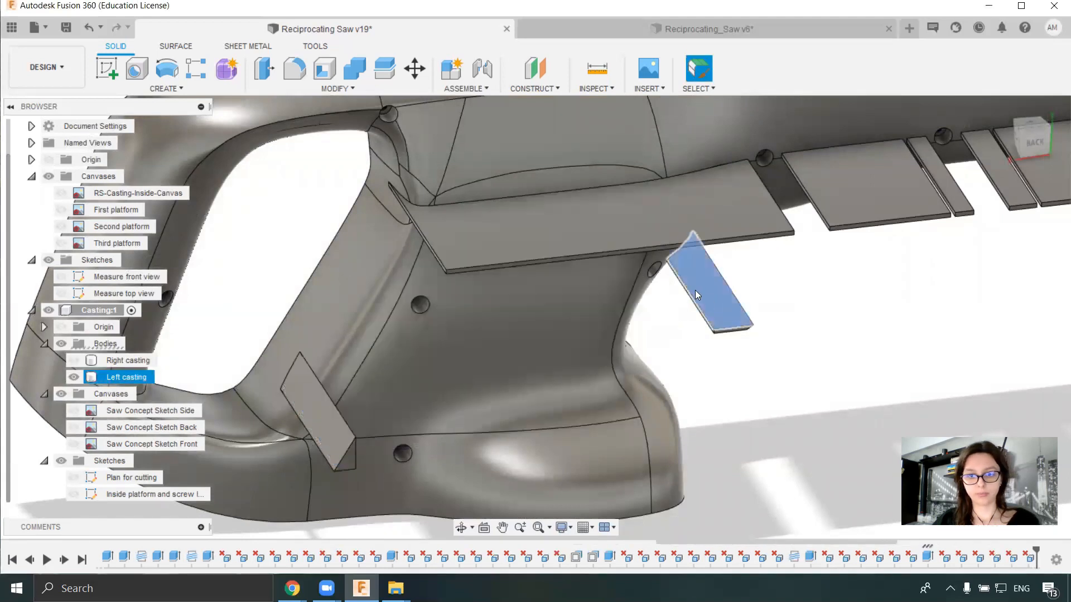
key(Delete)
- Delete the leftover end strip of the lowest rib that protrudes beside the base of the handle
shift+middle_drag(710, 214, 274, 398)
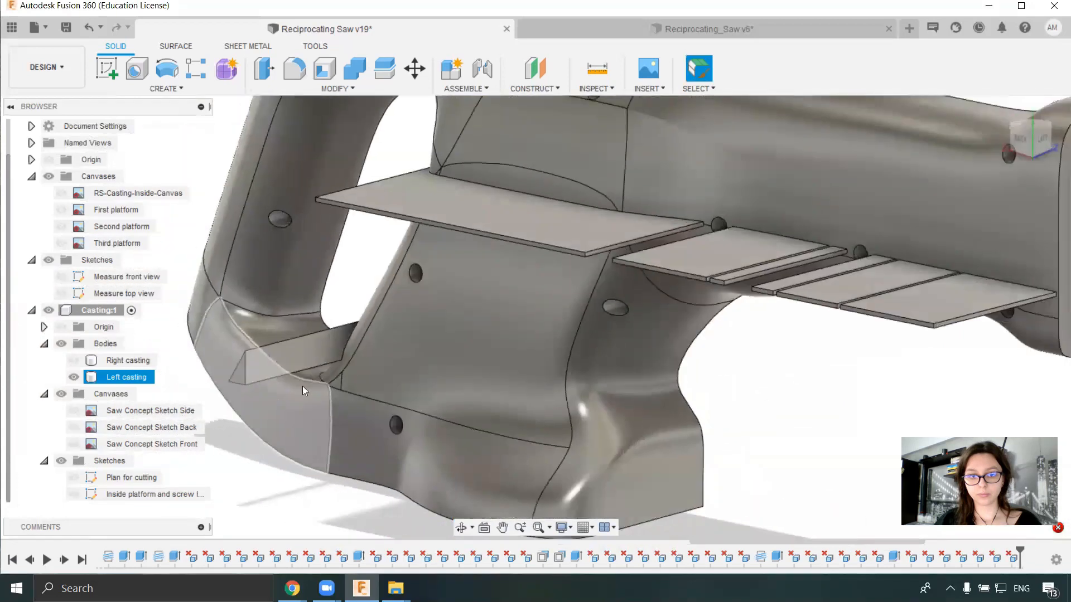
click(325, 357)
key(Delete)
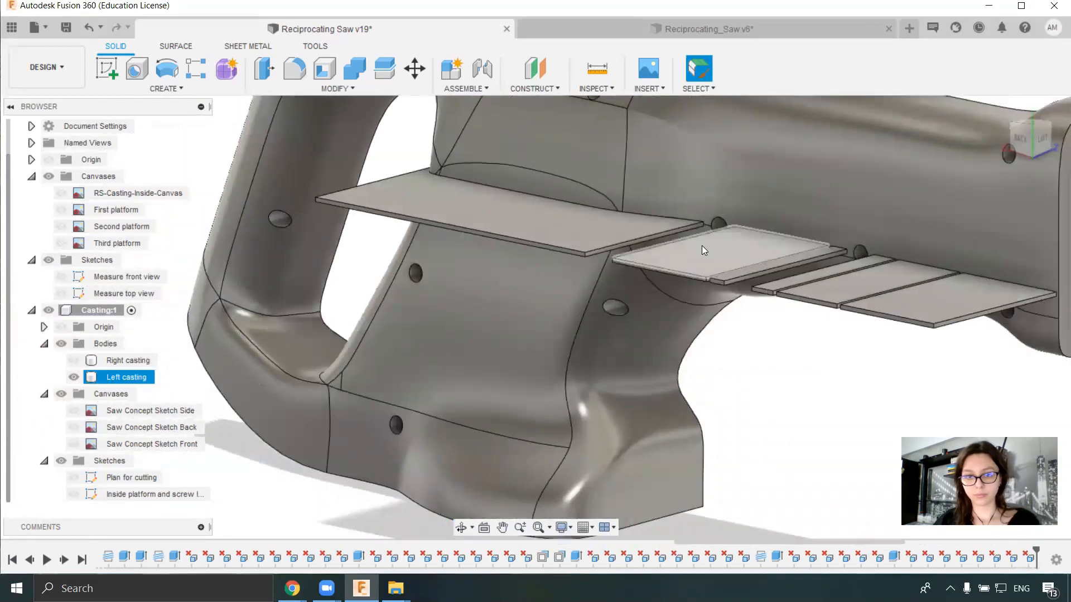
- Delete the upper horizontal rib's excess plates and narrow strips outside the casting between the grip and the nose
click(701, 245)
key(Delete)
click(936, 311)
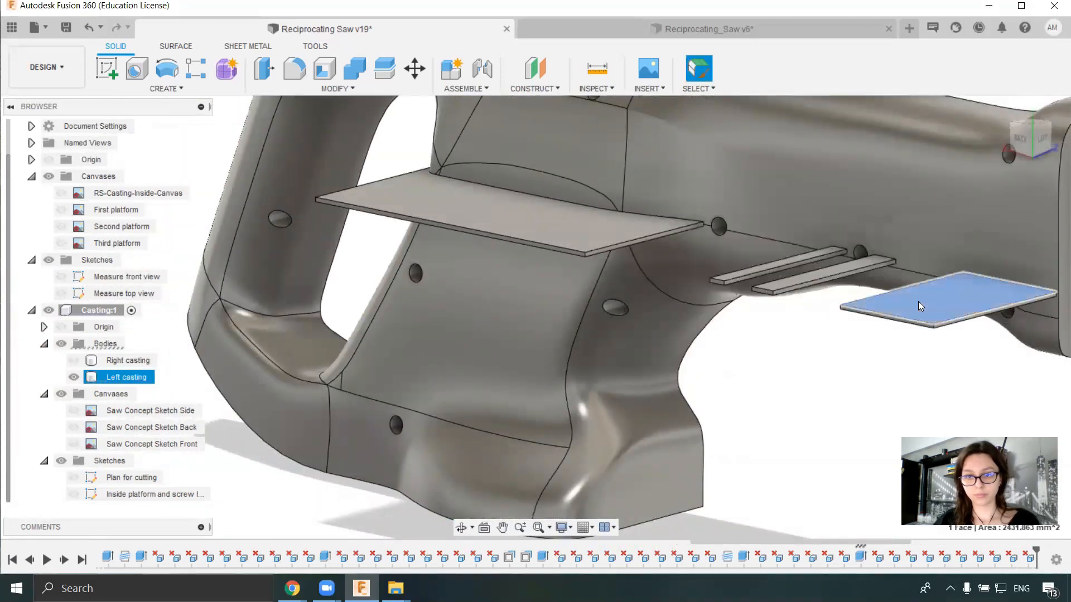
key(Delete)
scroll(845, 269, up, 2)
click(839, 271)
key(Delete)
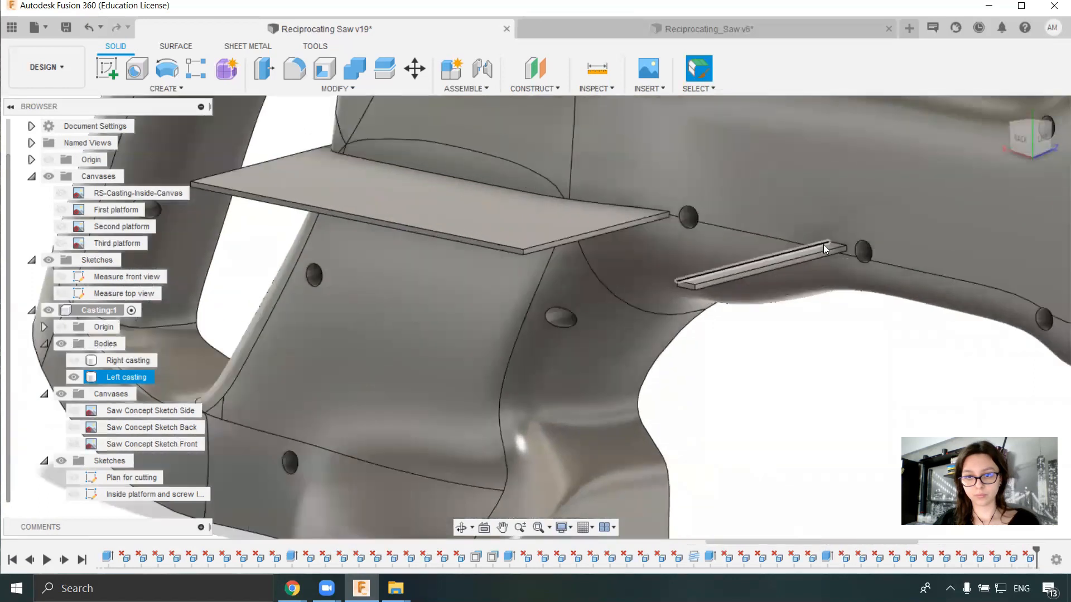
scroll(823, 245, up, 2)
click(816, 251)
key(Delete)
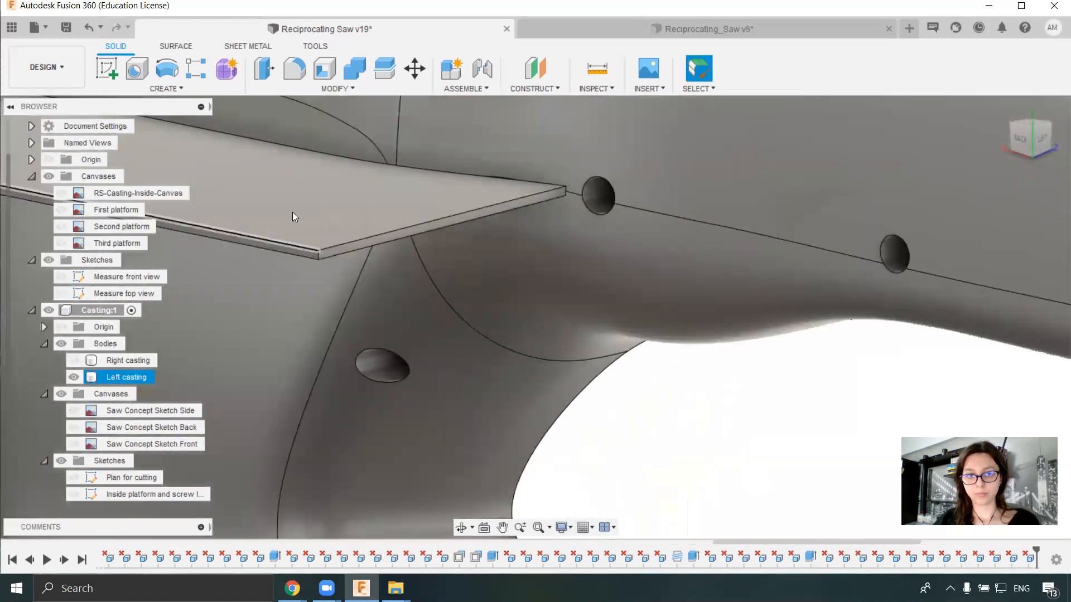
- Try to delete the upper rib's long plate that protrudes outside the casting near the handle opening
click(272, 219)
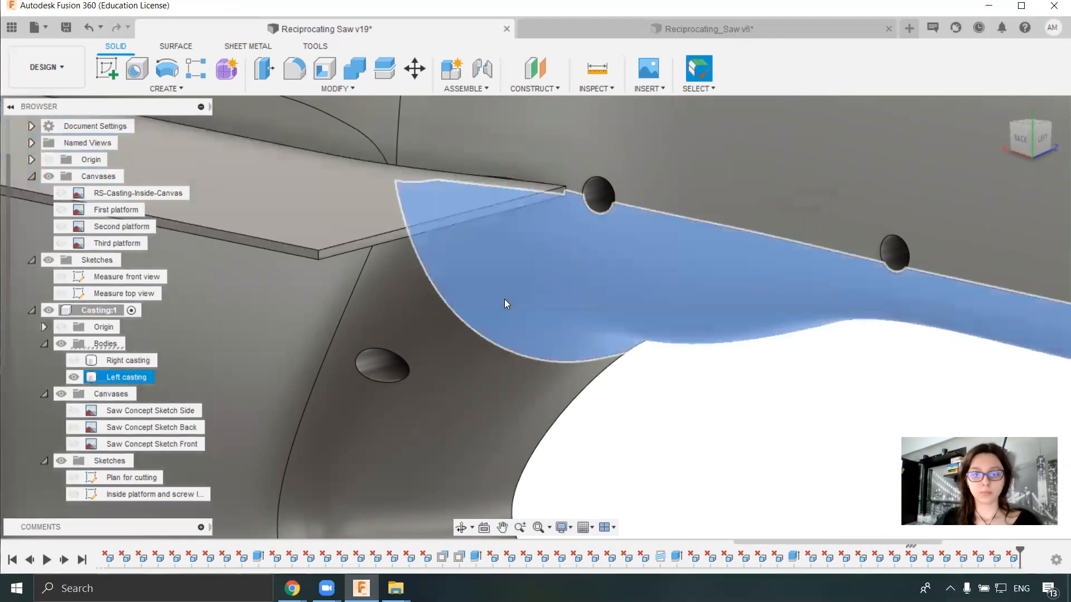
scroll(504, 297, down, 5)
shift+middle_drag(534, 345, 664, 332)
click(725, 383)
scroll(530, 363, up, 3)
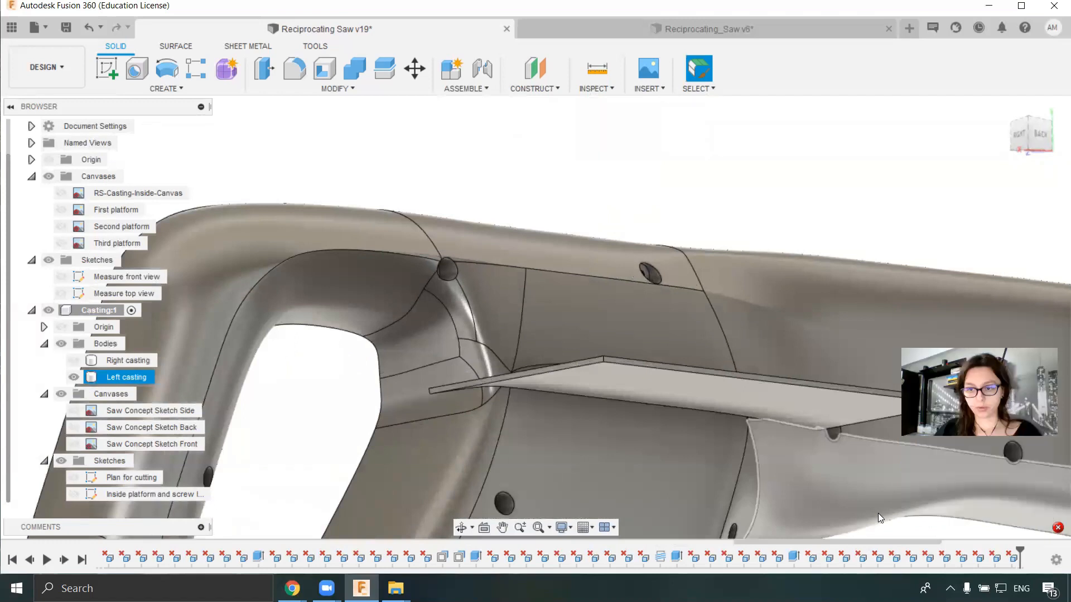
- Open the error details and examine the upper rib's long plate from outside and inside the casting
click(1057, 526)
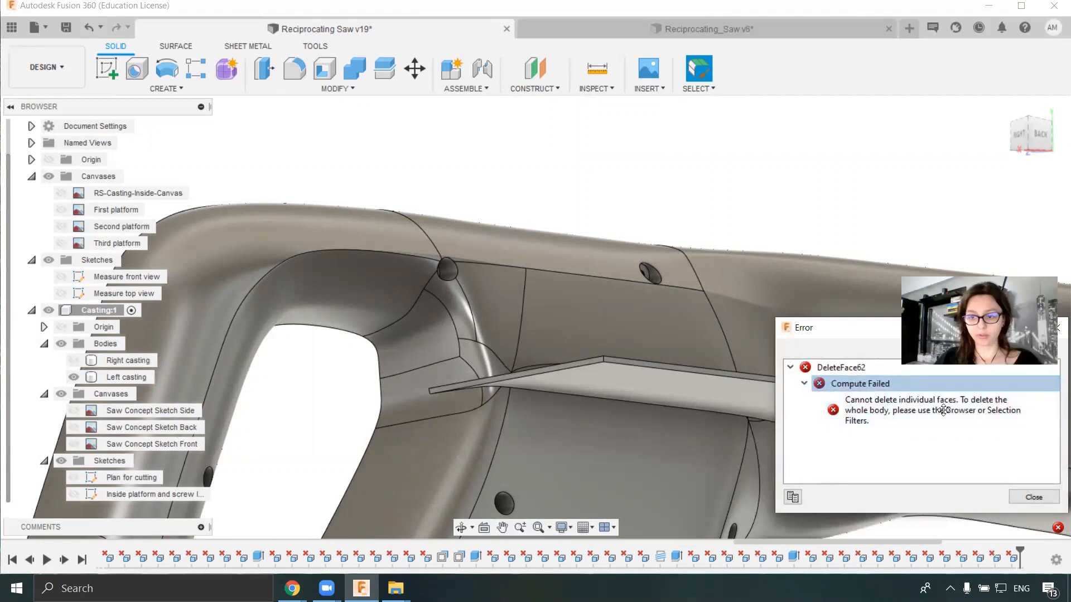
click(665, 366)
shift+middle_drag(628, 341, 617, 396)
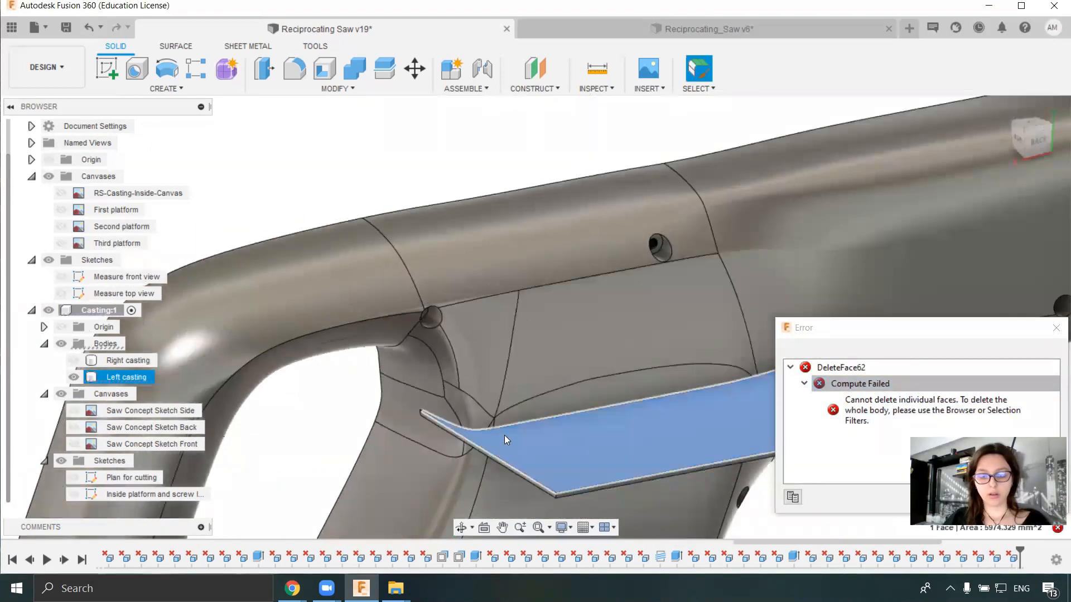
click(431, 216)
shift+middle_drag(433, 216, 561, 288)
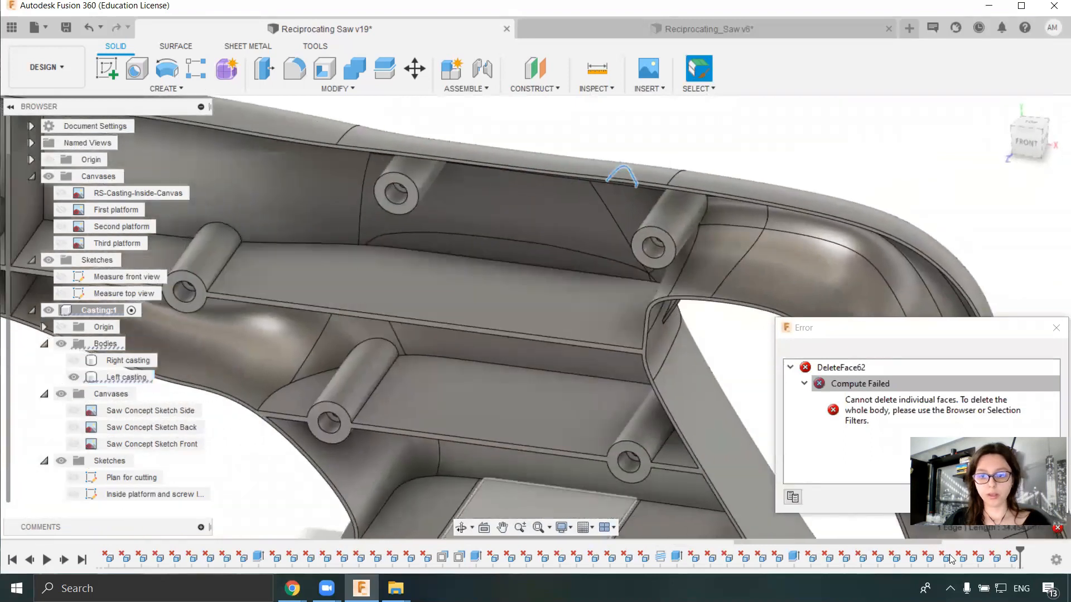
- Edit the horizontal rib extrusion to exclude the upper rib's long strip profile between the screw boss and the handle opening
click(792, 557)
right_click(792, 557)
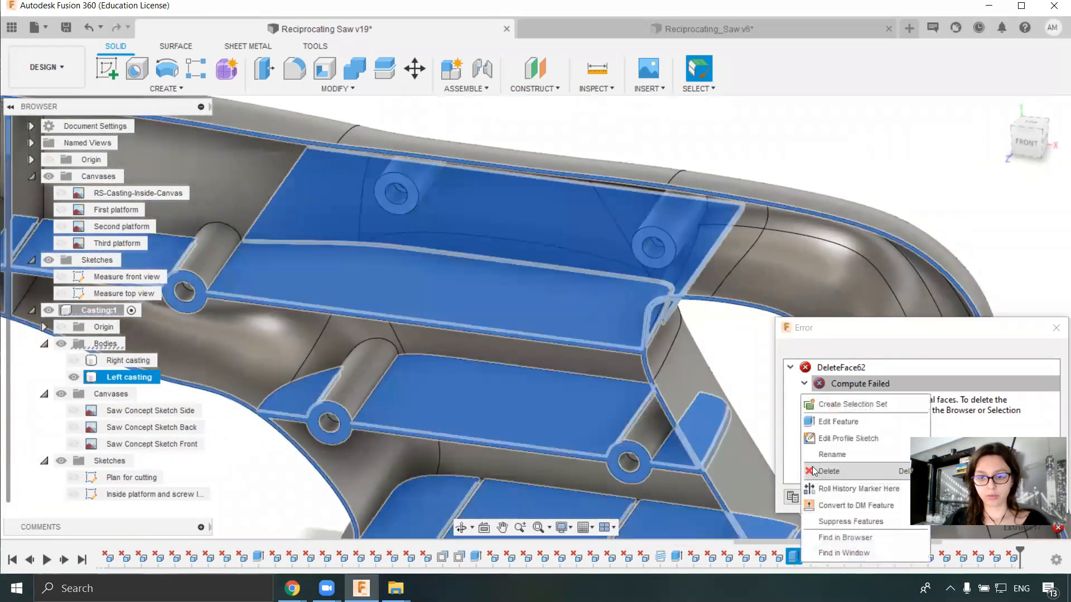
click(835, 422)
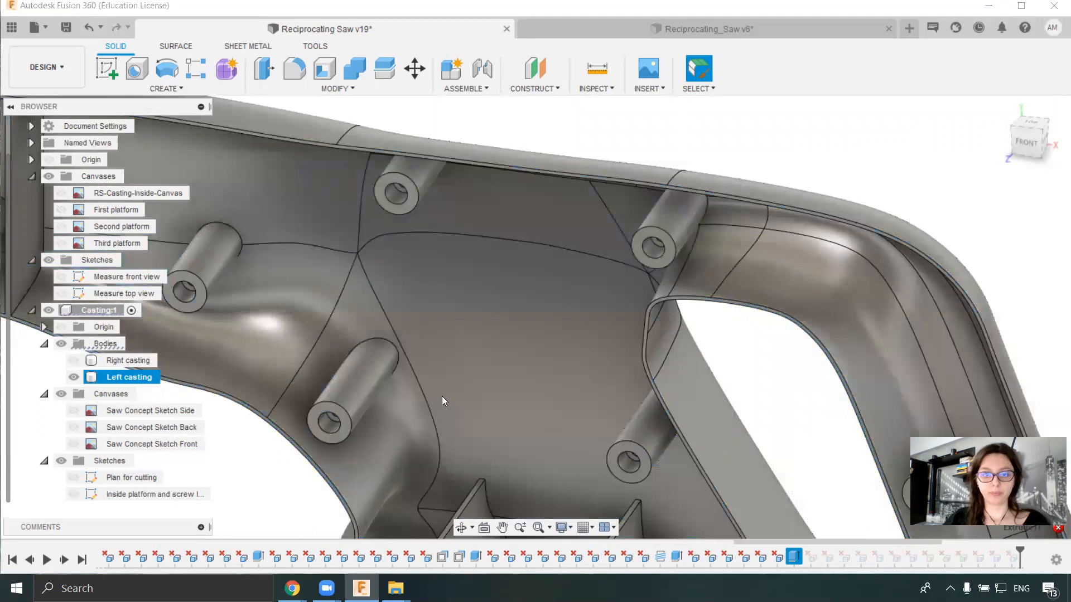
scroll(546, 332, up, 6)
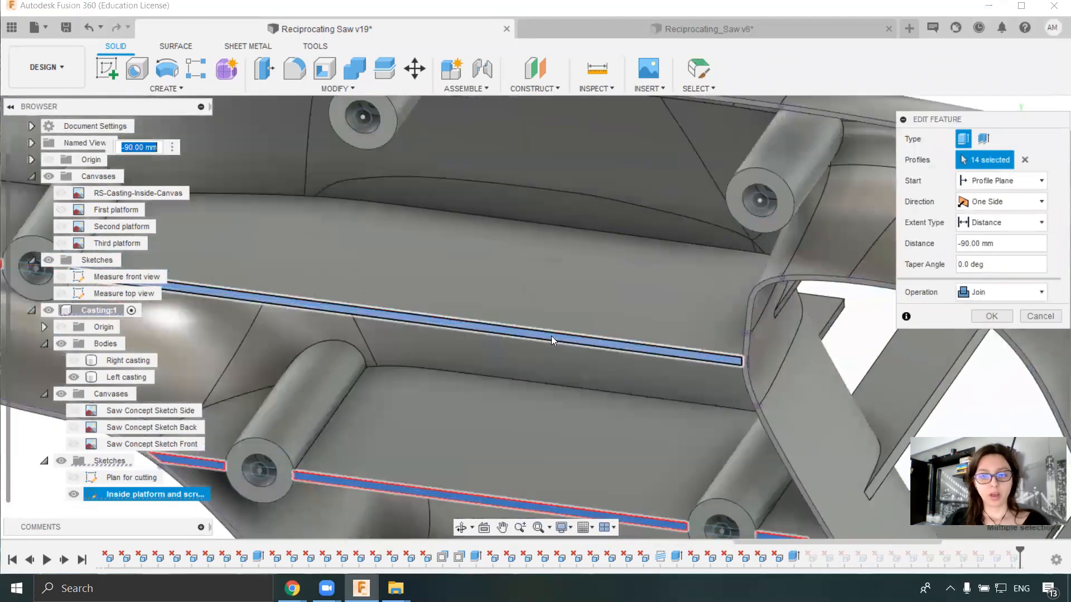
scroll(505, 335, down, 10)
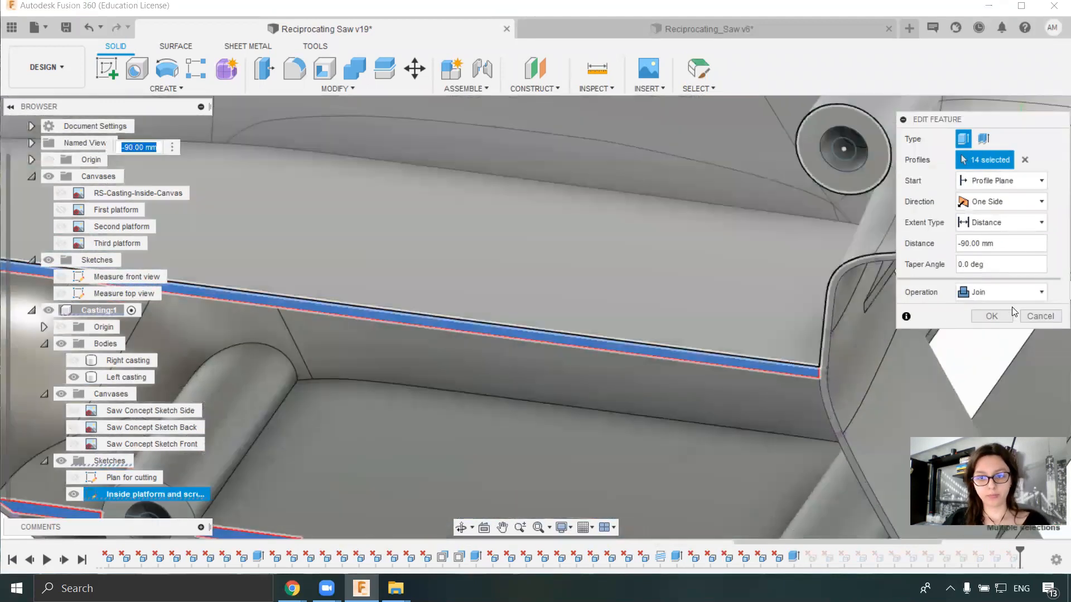
scroll(518, 372, up, 8)
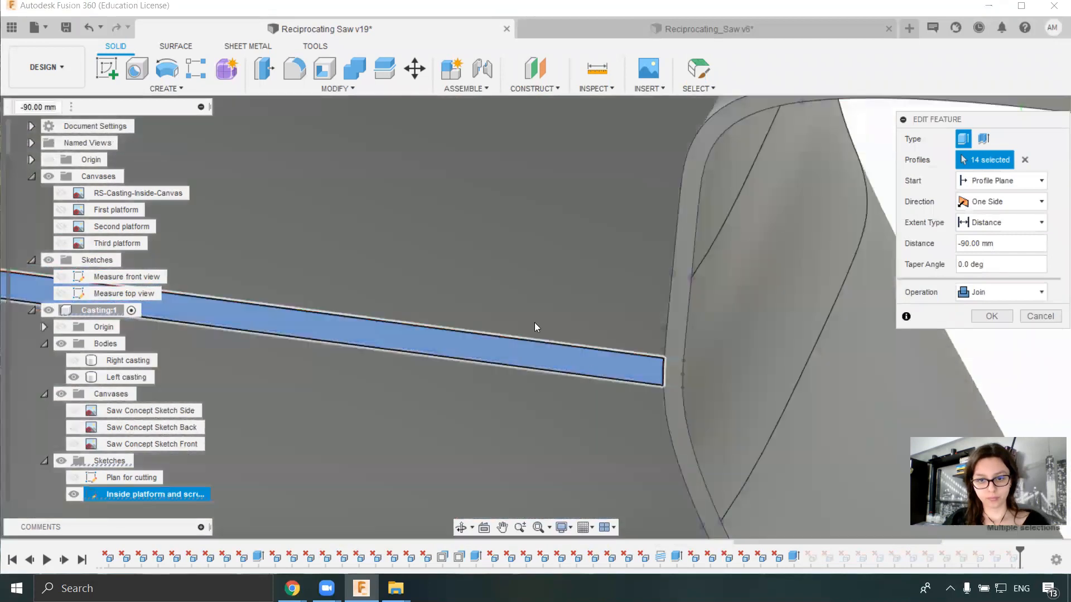
scroll(536, 290, down, 10)
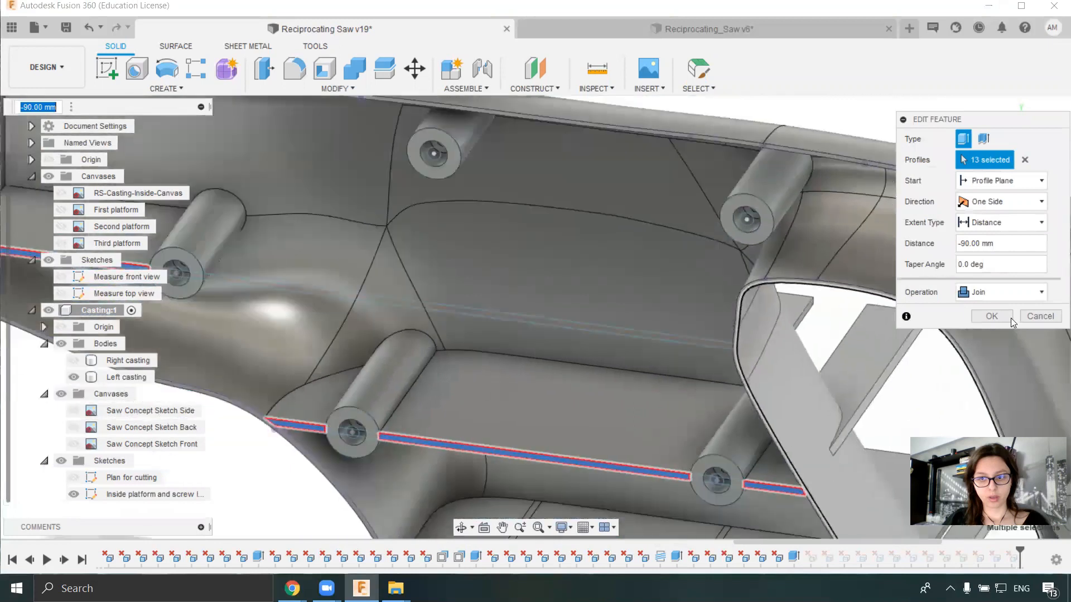
click(998, 317)
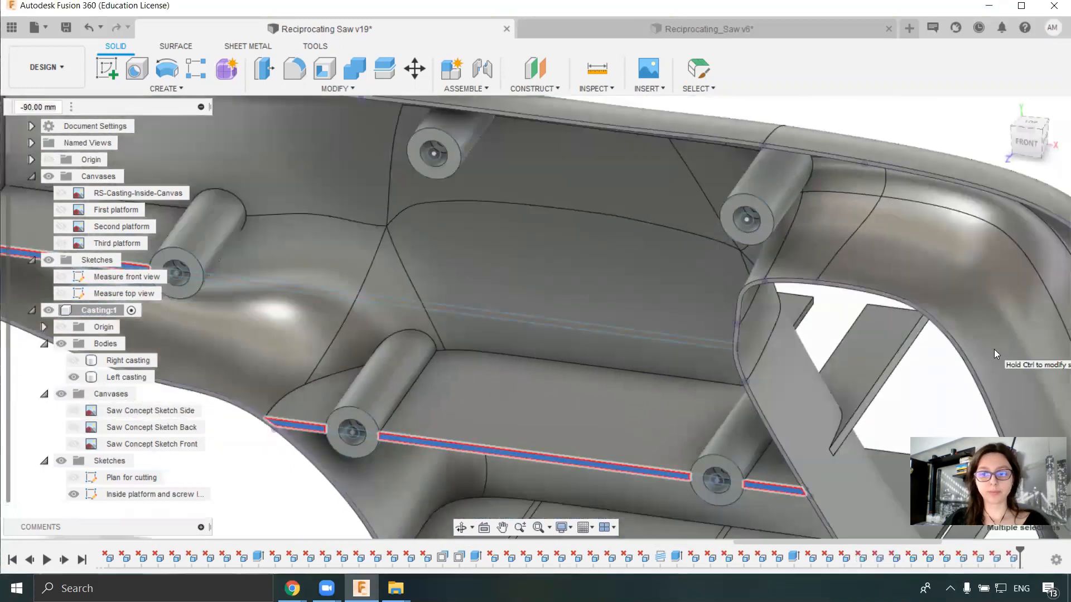
- Divide the upper rib's long strip in the inside platform sketch with two 1.5 mm vertical lines and finish the sketch
right_click(126, 494)
click(162, 314)
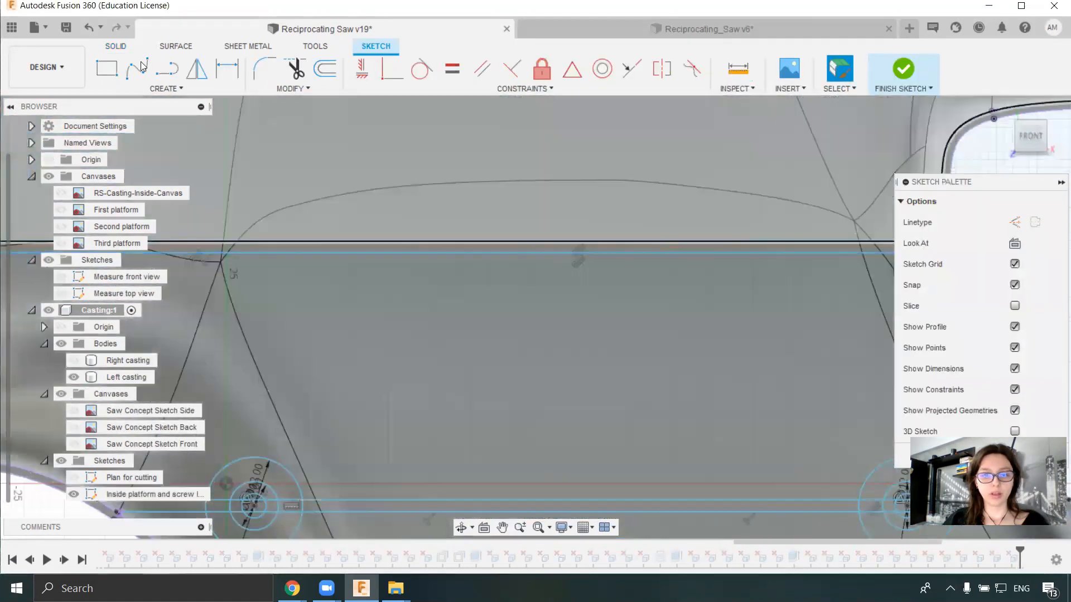
click(166, 69)
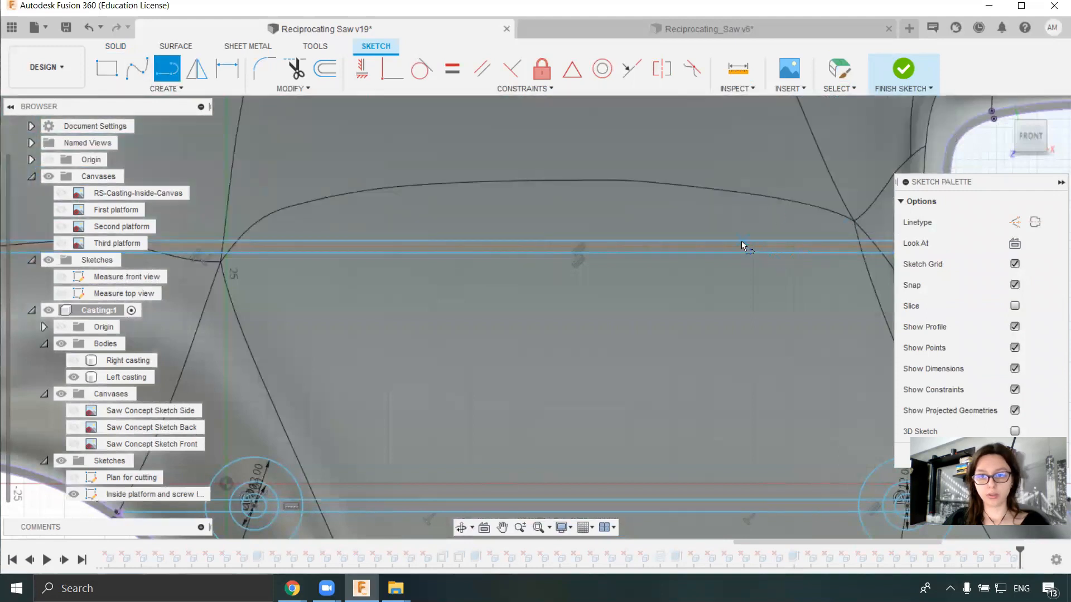
click(740, 255)
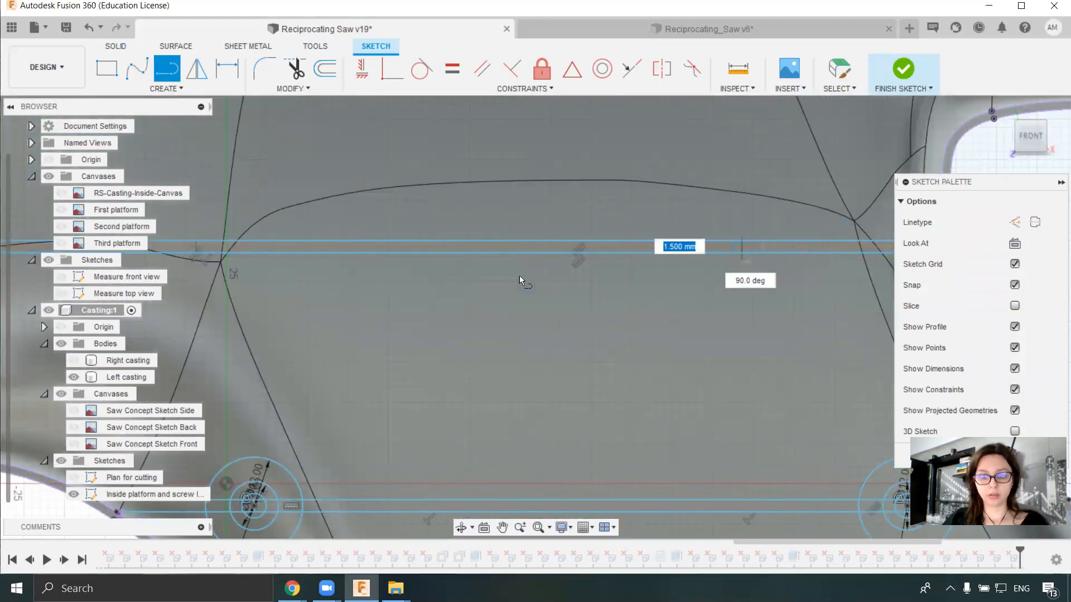
click(428, 256)
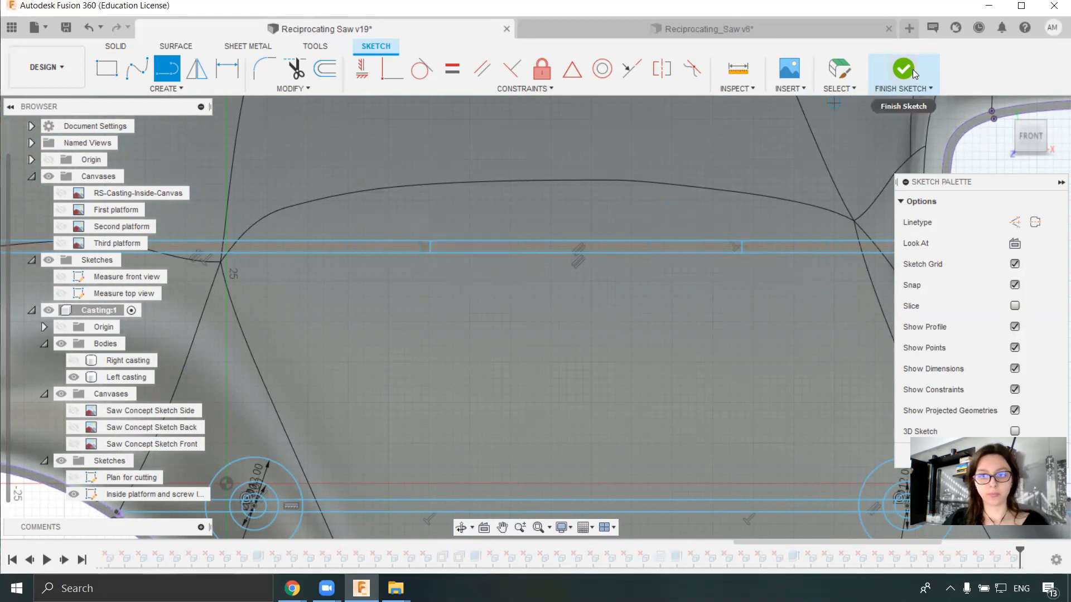
key(Escape)
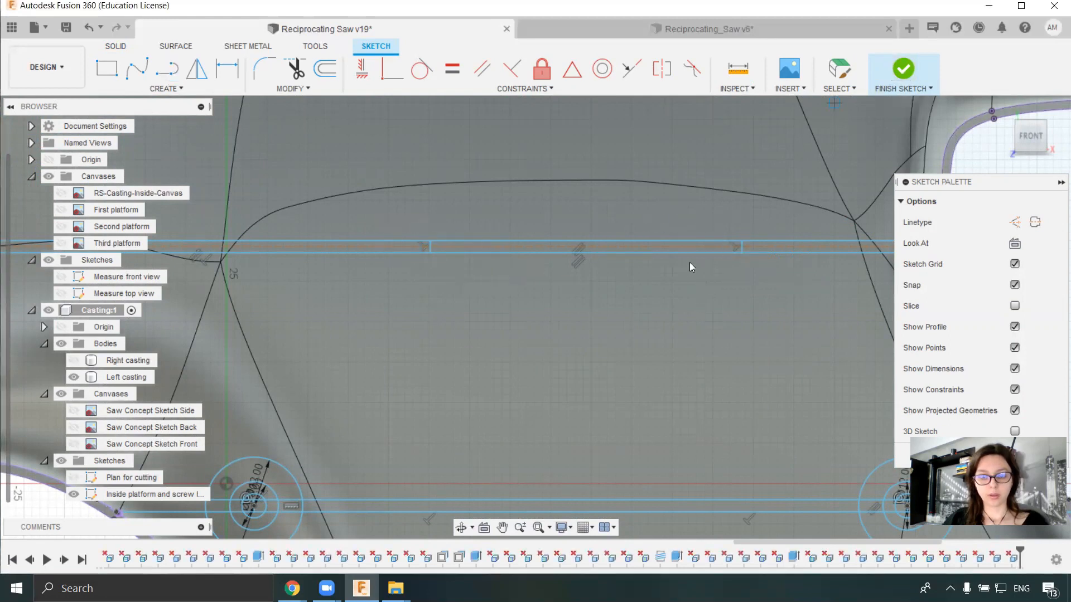
click(910, 67)
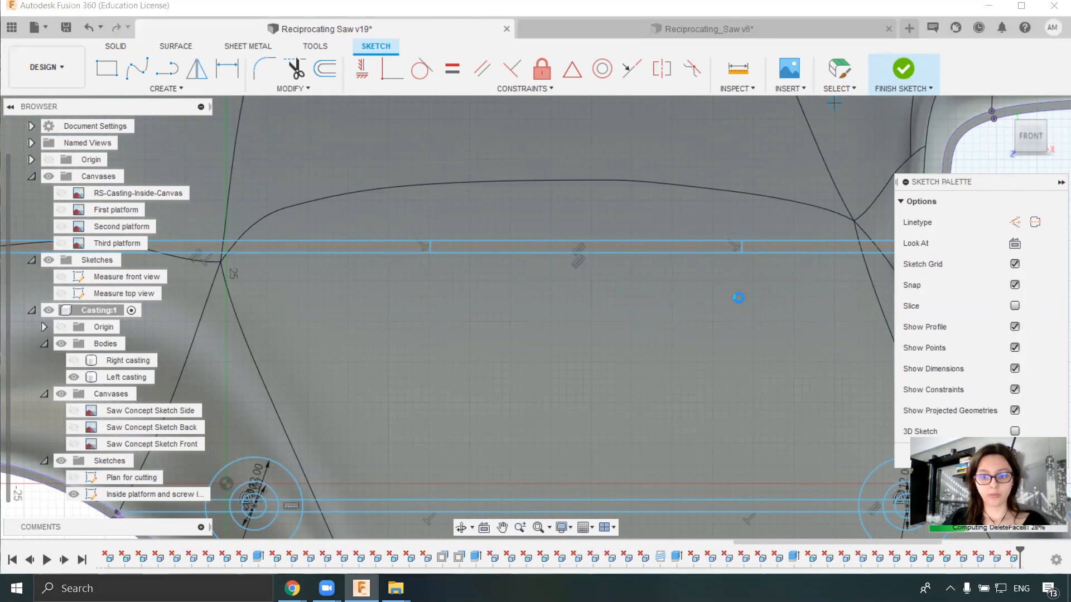
- Select the divided upper strip's end segment beside the handle opening as the profile of a new extrusion
click(74, 494)
scroll(369, 350, down, 3)
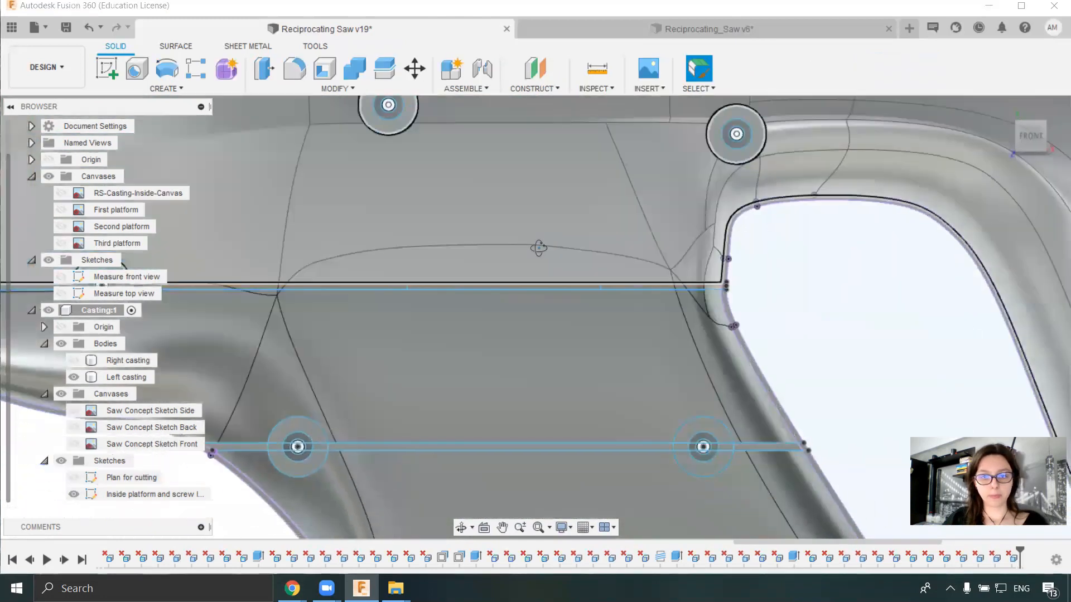
shift+middle_drag(545, 242, 539, 269)
scroll(538, 270, up, 3)
scroll(714, 360, up, 2)
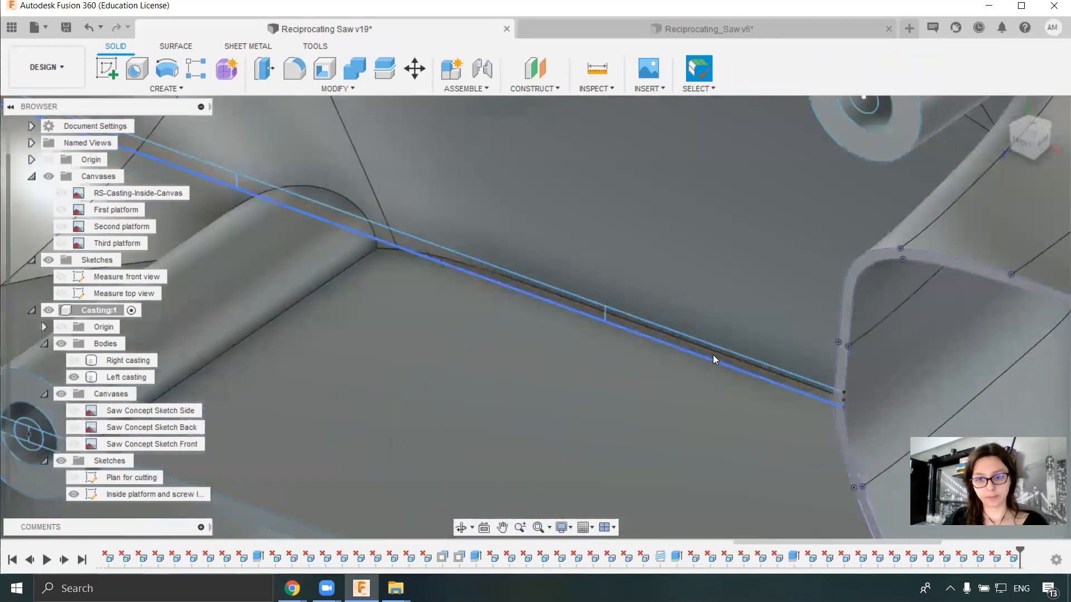
scroll(714, 361, up, 2)
scroll(720, 361, up, 2)
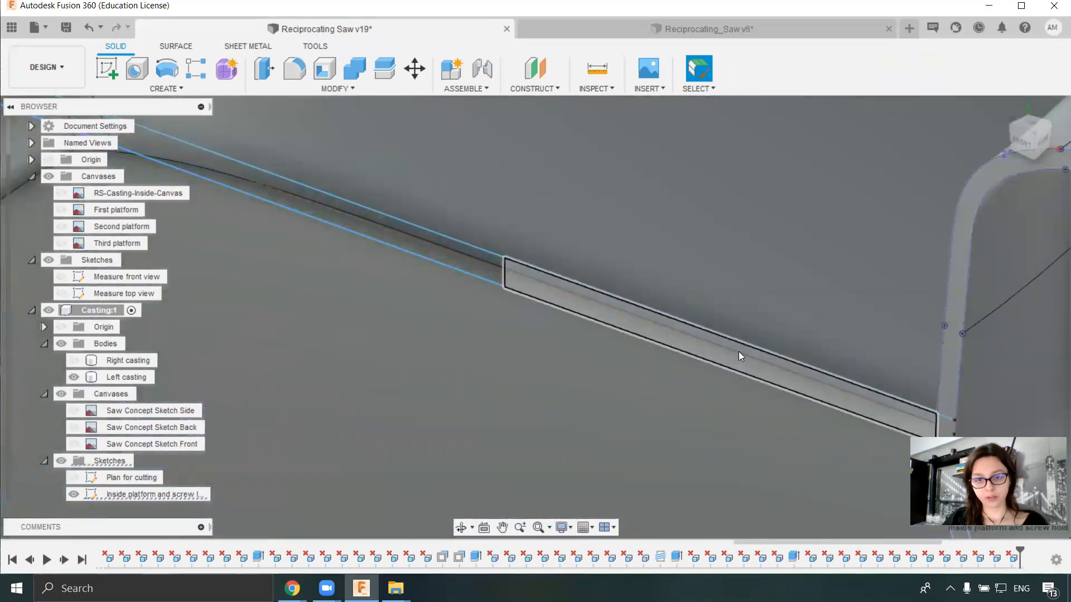
scroll(738, 351, down, 3)
key(e)
click(739, 348)
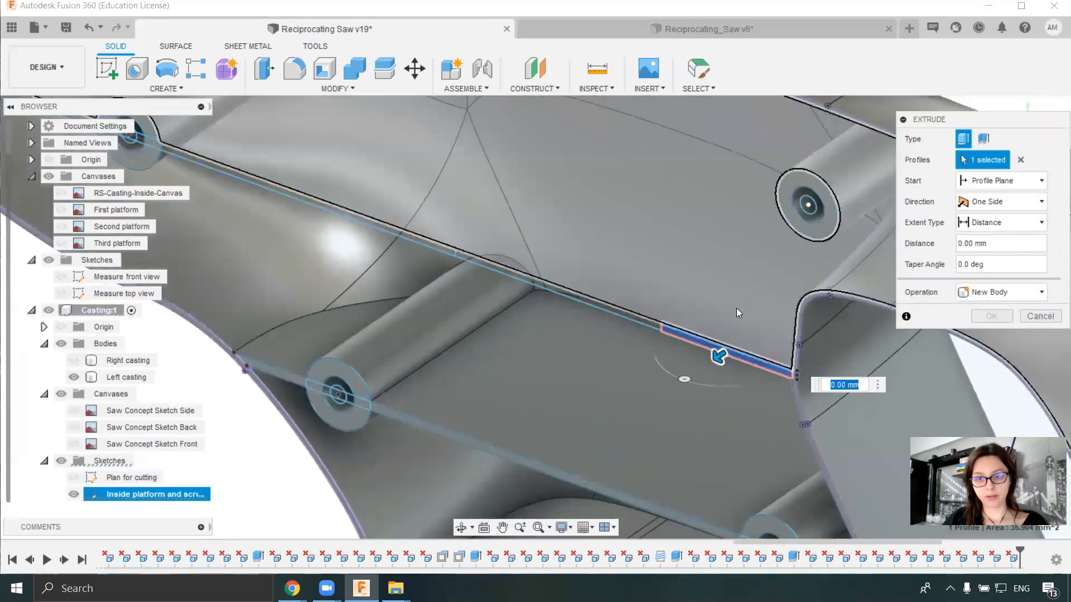
- Extrude the upper strip's end segment beside the handle opening through the casting wall as a join
scroll(735, 317, down, 3)
middle_drag(734, 318, 472, 360)
drag(462, 381, 651, 263)
shift+middle_drag(651, 263, 515, 310)
click(1001, 293)
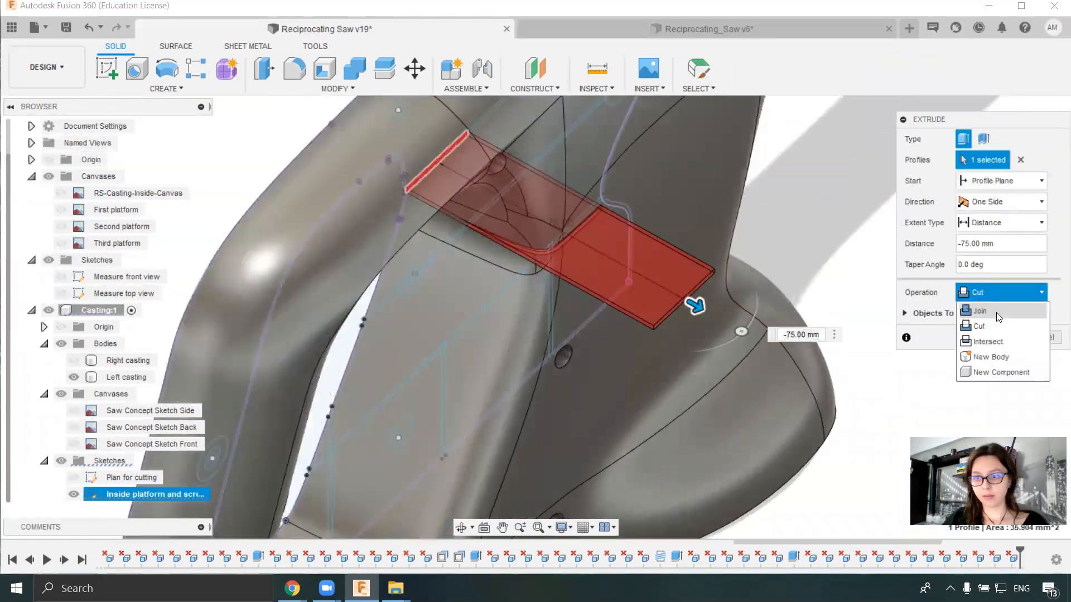
click(982, 311)
drag(694, 306, 596, 260)
click(984, 318)
- Delete the end segment's excess that protrudes outside the casting
scroll(618, 228, up, 4)
click(619, 226)
key(Delete)
- Extrude the upper strip's middle segment through the casting wall to continue the rib
scroll(453, 307, down, 4)
shift+middle_drag(475, 315, 575, 288)
scroll(296, 318, up, 10)
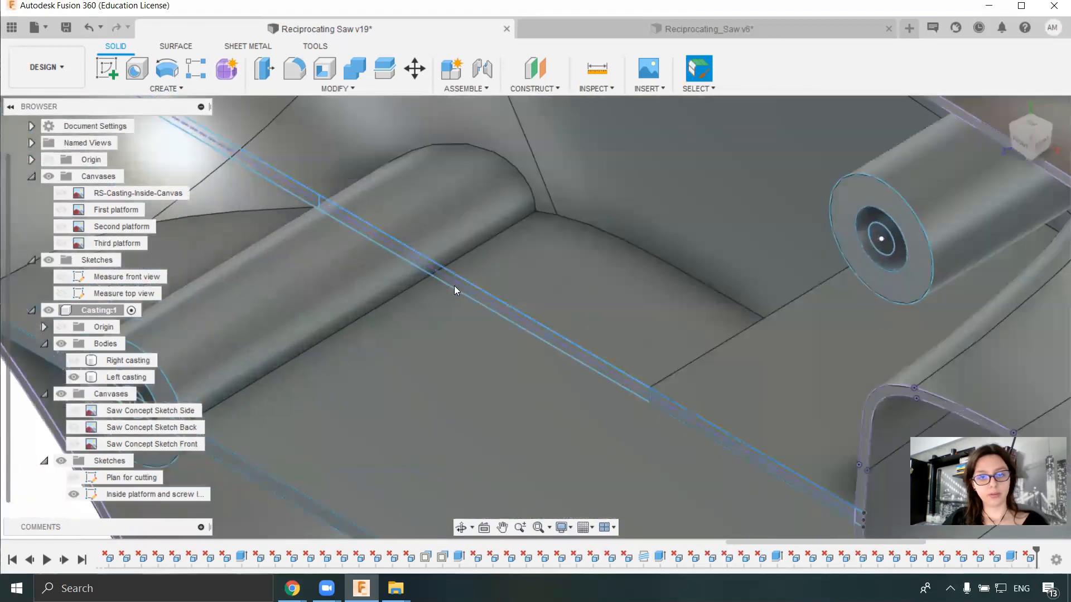
scroll(468, 295, up, 3)
click(485, 300)
mouse_move(486, 301)
shift+middle_down()
mouse_move(603, 349)
mouse_move(527, 304)
mouse_move(579, 336)
shift+middle_up()
click(579, 337)
key(e)
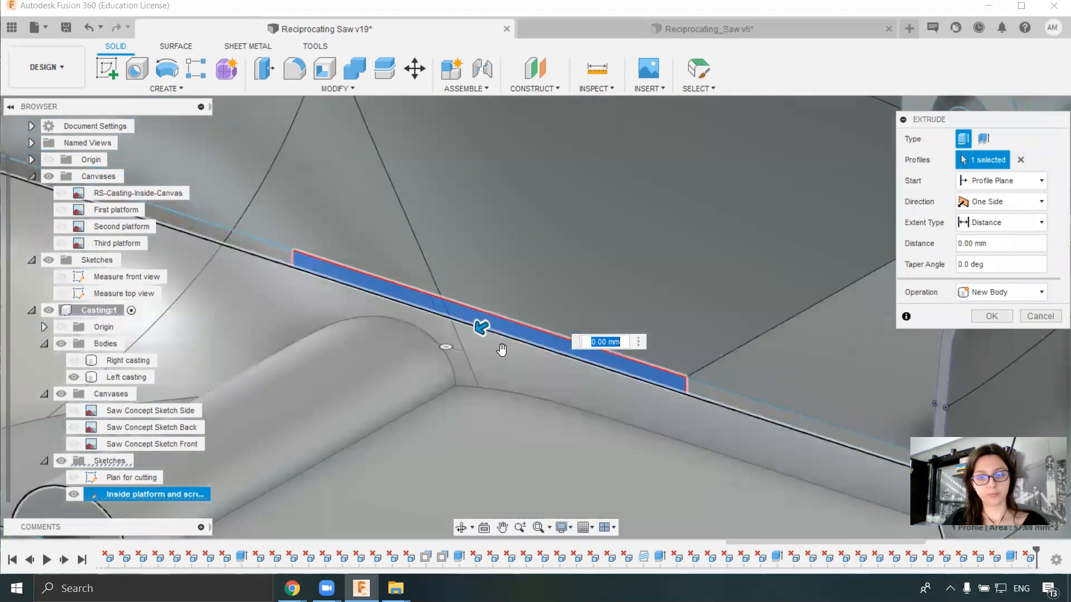
scroll(493, 356, down, 5)
drag(472, 353, 825, 167)
shift+middle_drag(610, 253, 769, 268)
scroll(610, 253, up, 3)
click(991, 337)
- Remove the middle segment's excess material from the casting's outer surface
scroll(1001, 376, down, 4)
click(731, 387)
middle_drag(1001, 375, 591, 357)
key(Delete)
- Try to extrude the whole remaining strip segment beside the screw boss as a join and delete its outside excess
mouse_move(591, 356)
middle_down()
mouse_move(719, 346)
mouse_move(595, 353)
middle_up()
scroll(595, 353, up, 4)
scroll(624, 357, up, 3)
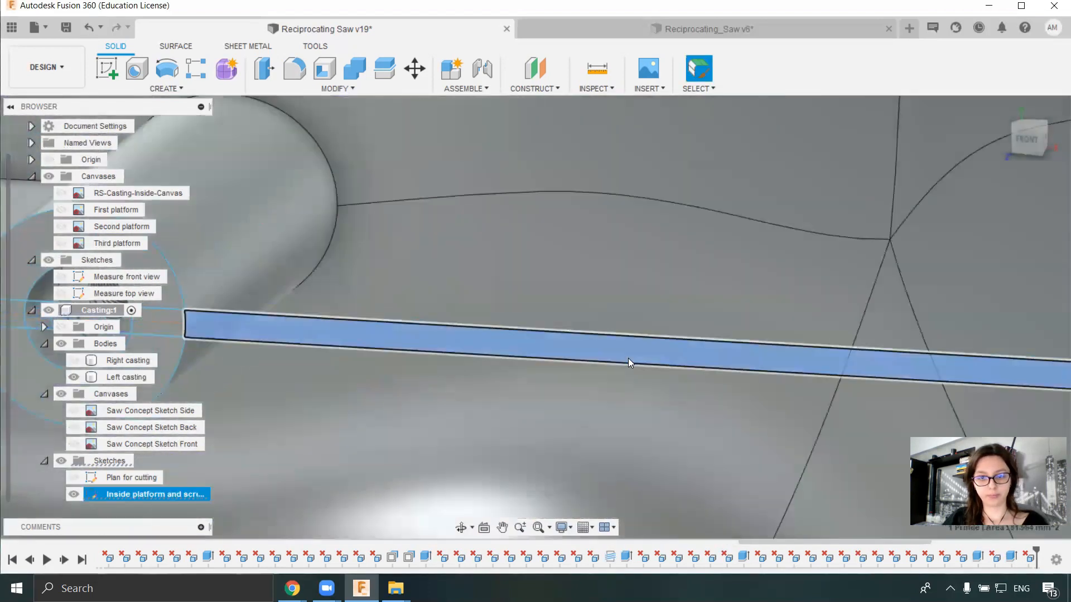
click(629, 359)
key(e)
scroll(636, 326, down, 4)
drag(639, 326, 771, 256)
shift+middle_drag(771, 256, 719, 357)
scroll(771, 279, down, 3)
click(1001, 293)
click(976, 310)
click(992, 321)
click(690, 319)
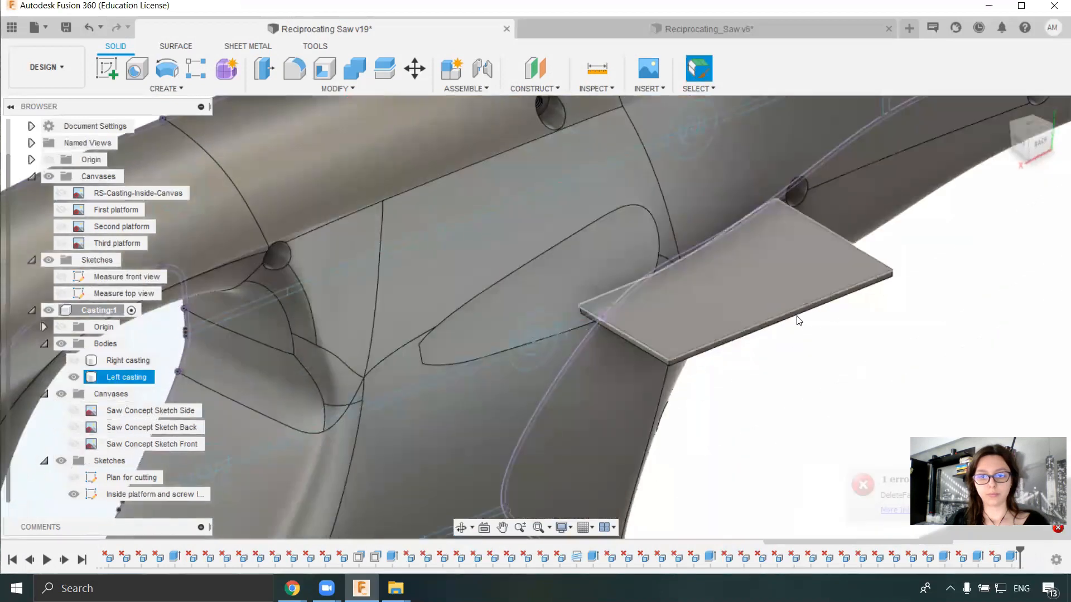
shift+middle_drag(796, 317, 622, 344)
- Divide the remaining strip segment in the inside platform sketch with a 1.5 mm vertical line and finish the sketch
scroll(545, 350, up, 5)
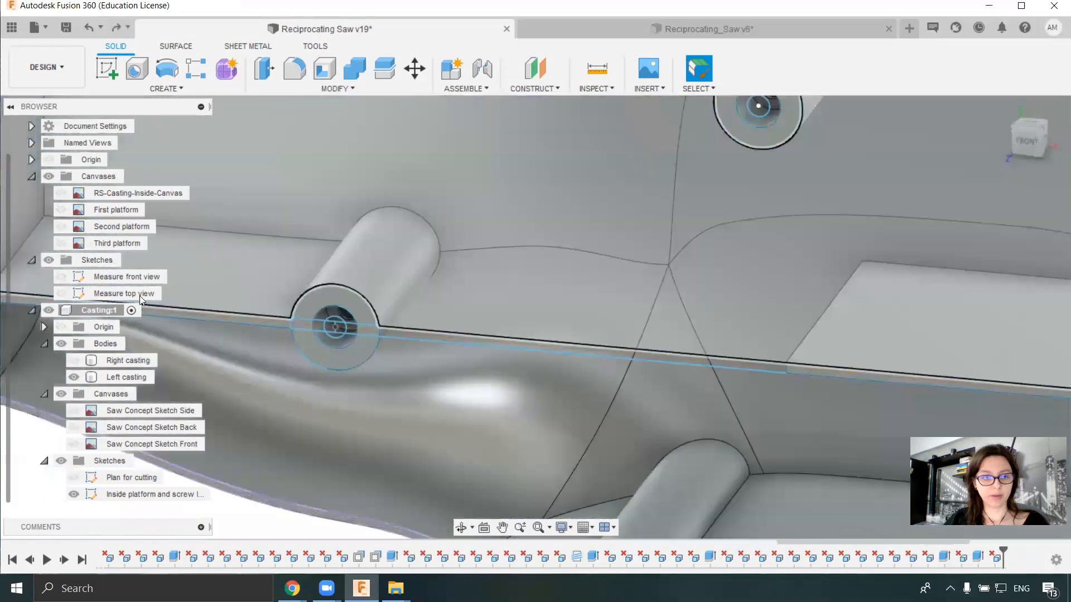
right_click(127, 493)
click(196, 295)
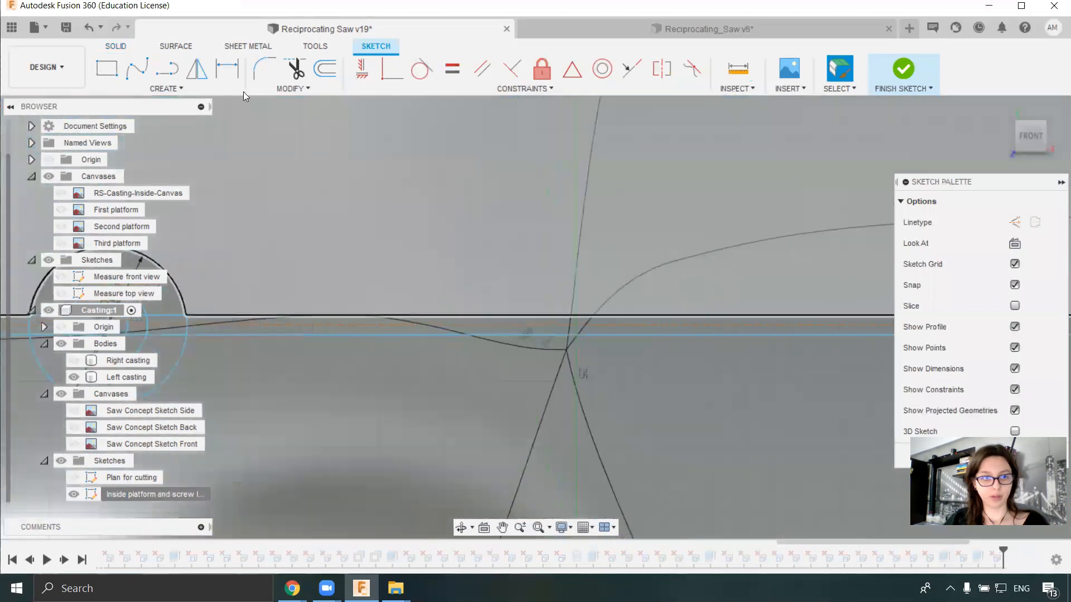
key(l)
click(580, 313)
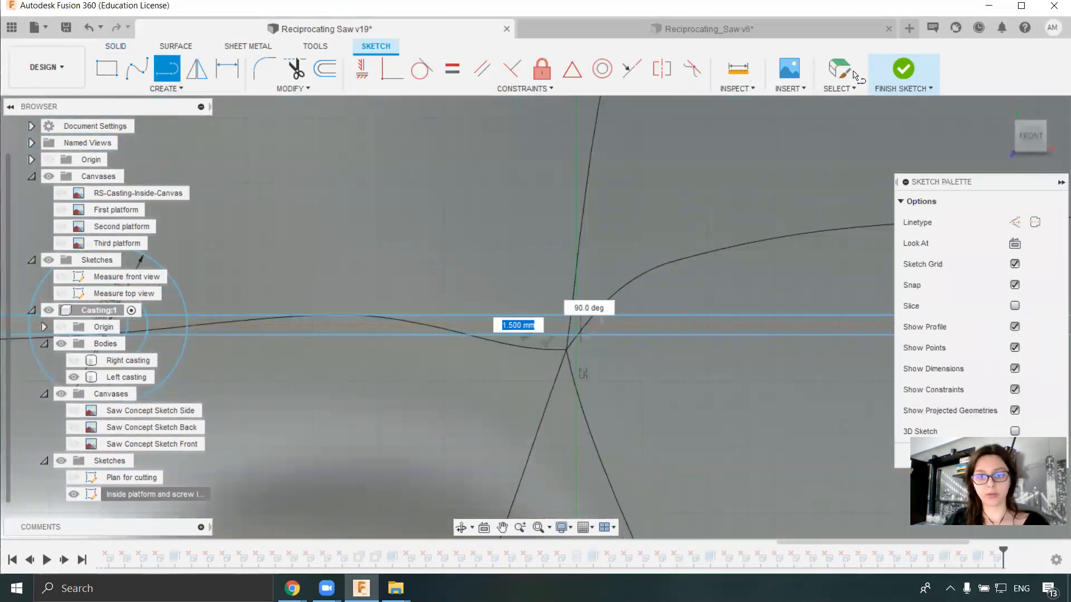
key(Escape)
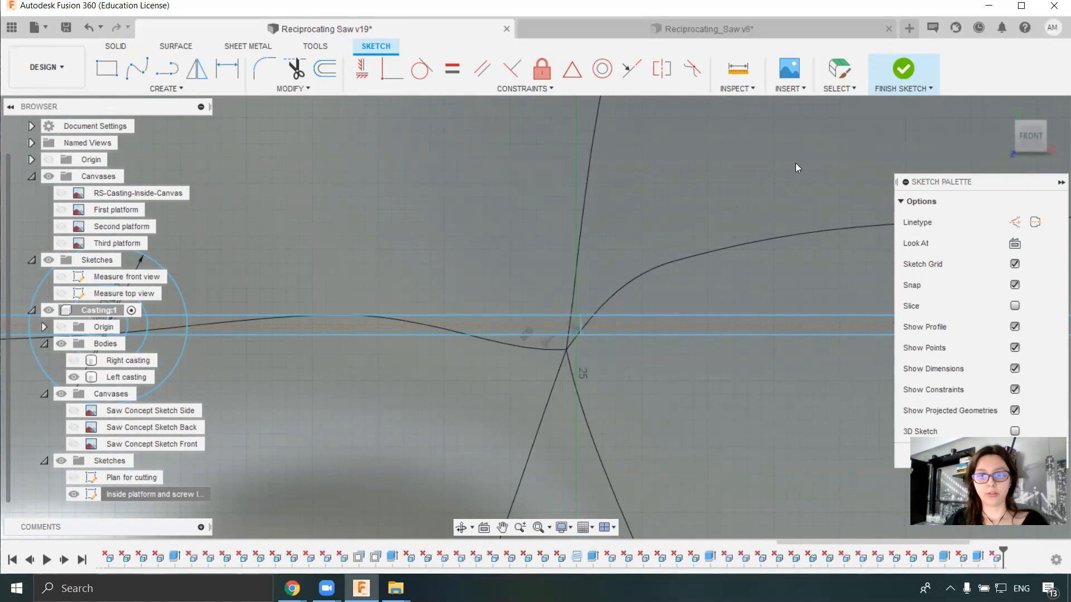
click(903, 71)
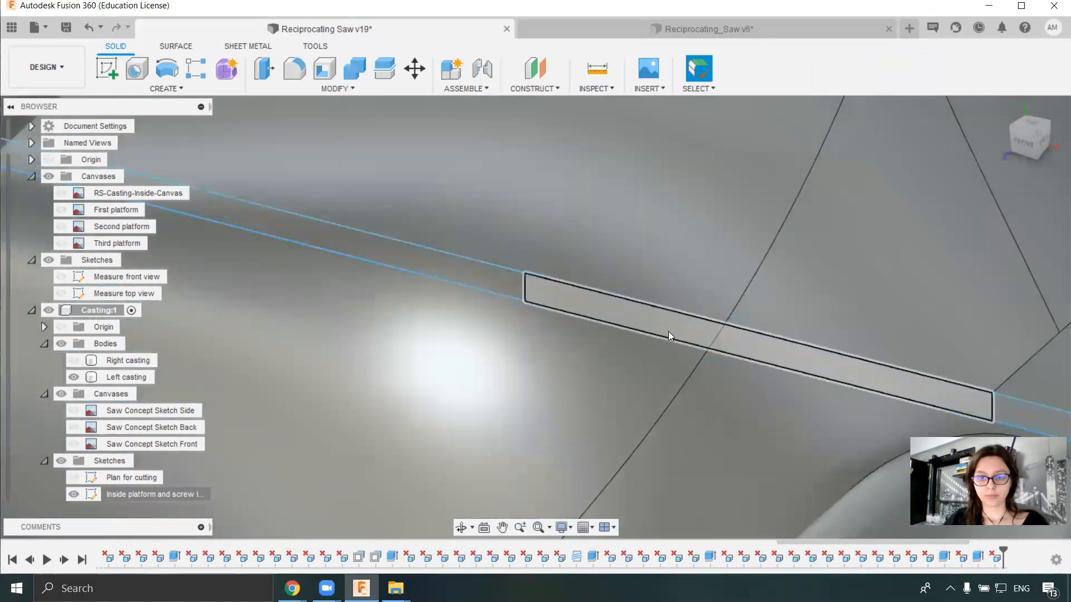
- Extrude the newly divided segment farther from the screw boss by -51 mm as a join and delete its outside excess
key(e)
click(669, 327)
drag(695, 339, 857, 191)
click(972, 294)
click(997, 310)
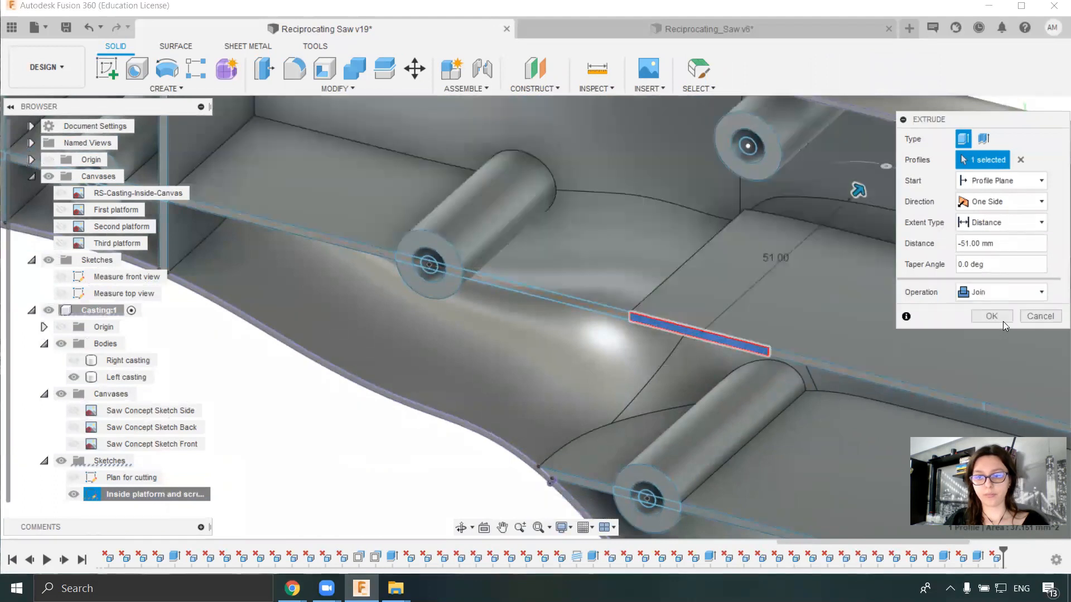
click(1002, 318)
middle_drag(691, 337, 720, 340)
click(718, 341)
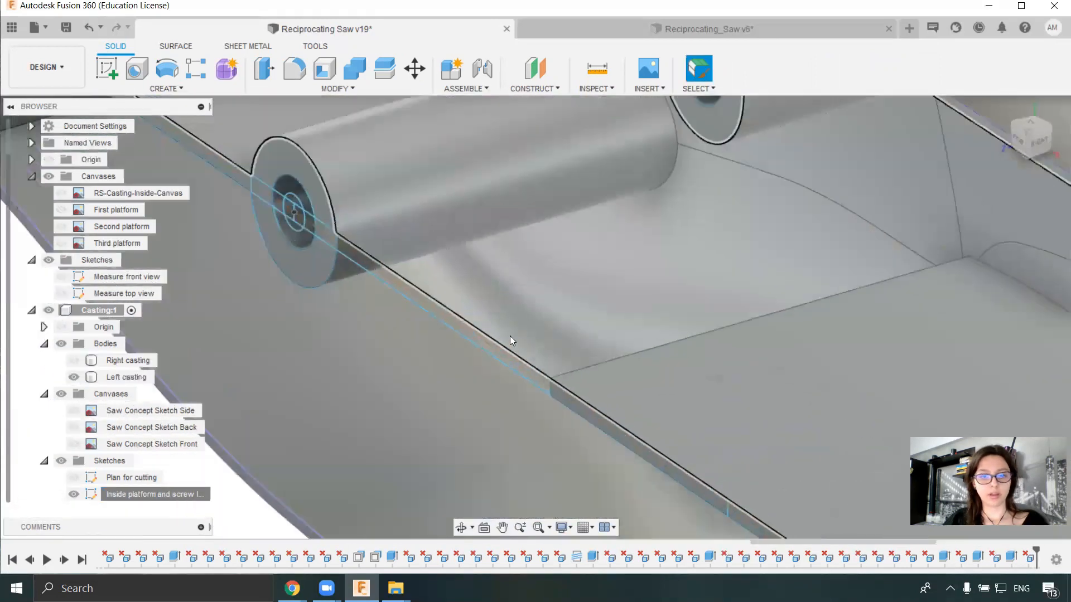
- Extrude the last strip segment next to the screw boss by -41 mm, joined to the left casting
scroll(508, 362, up, 1)
scroll(516, 368, up, 2)
click(538, 366)
key(e)
scroll(534, 267, down, 2)
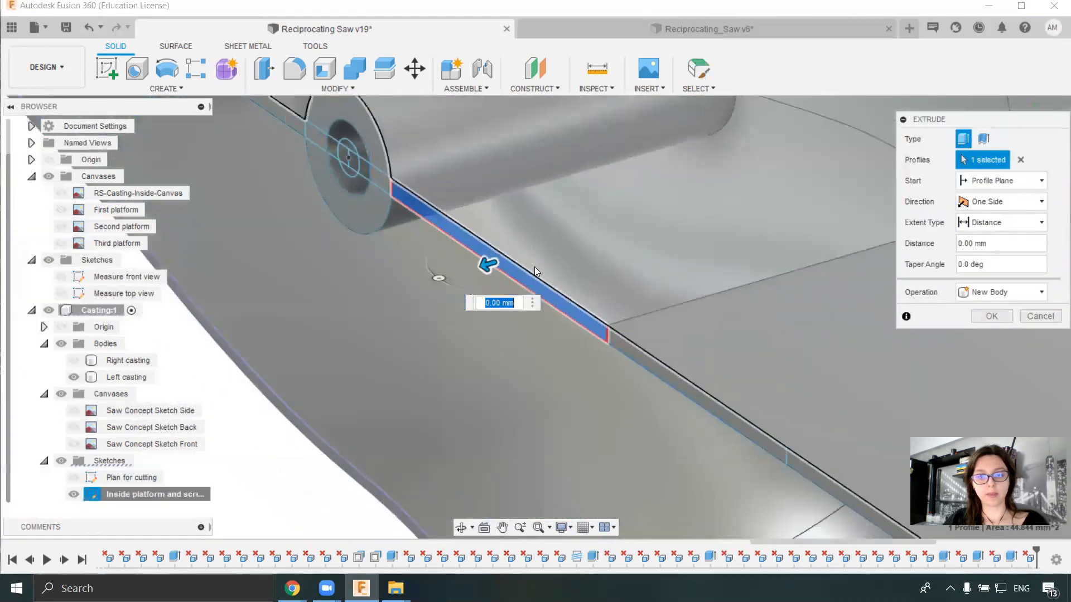
scroll(534, 266, down, 2)
drag(529, 266, 823, 202)
middle_drag(782, 220, 559, 268)
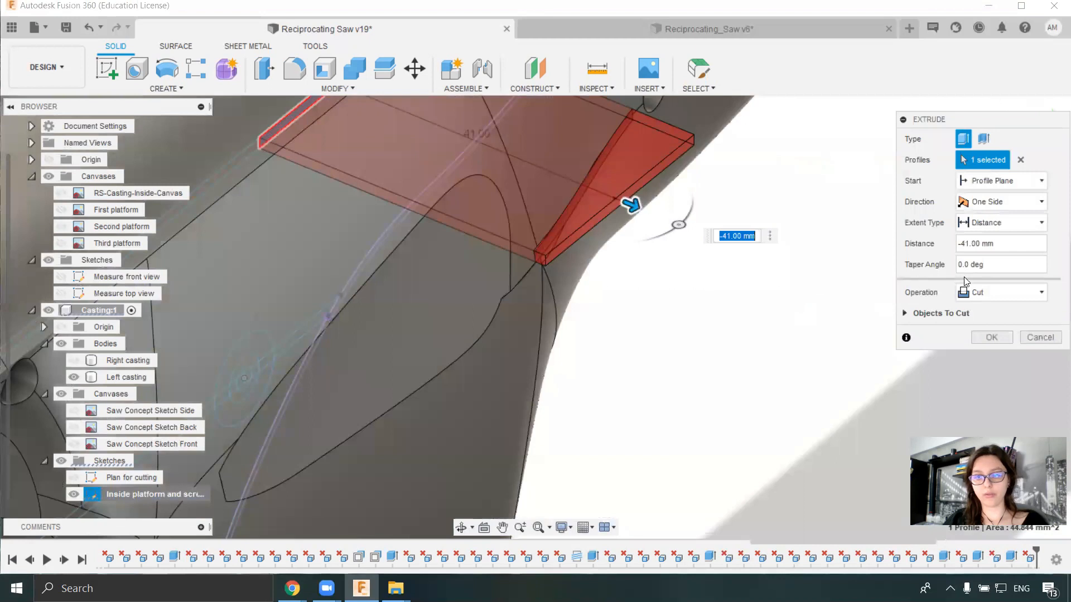
click(998, 293)
click(996, 317)
click(992, 337)
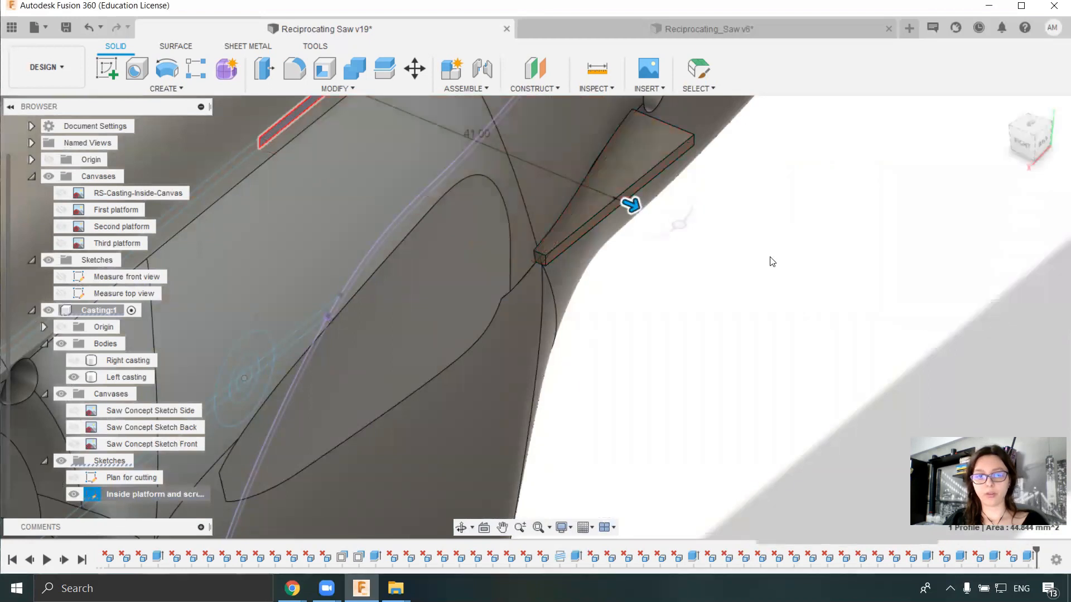
- Delete the last segment's leftover wedge and the other remaining excess on the outside of the casting
click(644, 166)
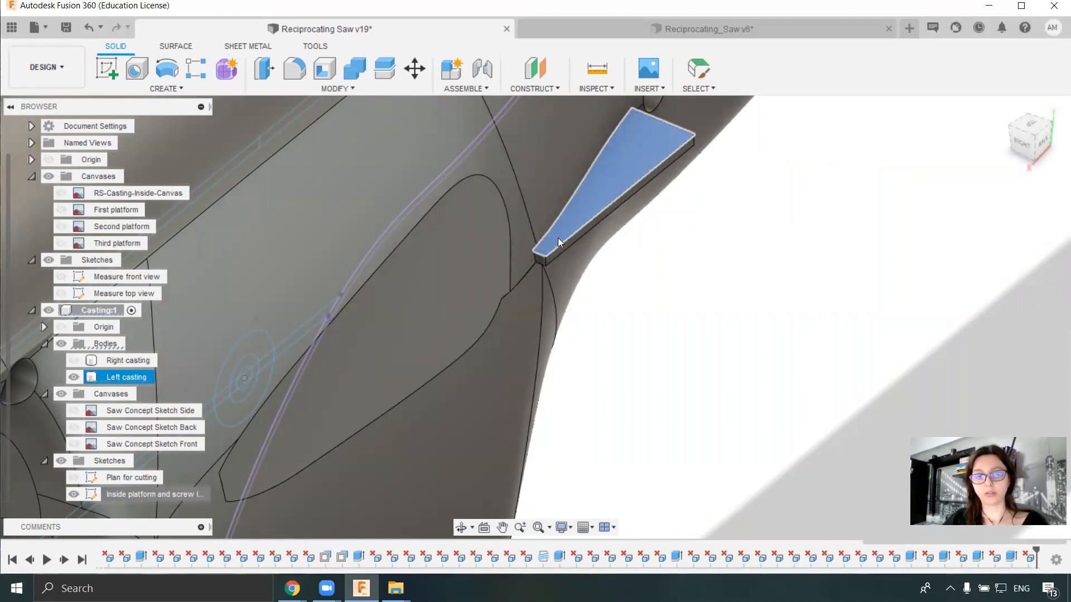
key(Delete)
middle_drag(579, 265, 680, 326)
shift+middle_drag(613, 396, 579, 330)
click(546, 319)
key(Delete)
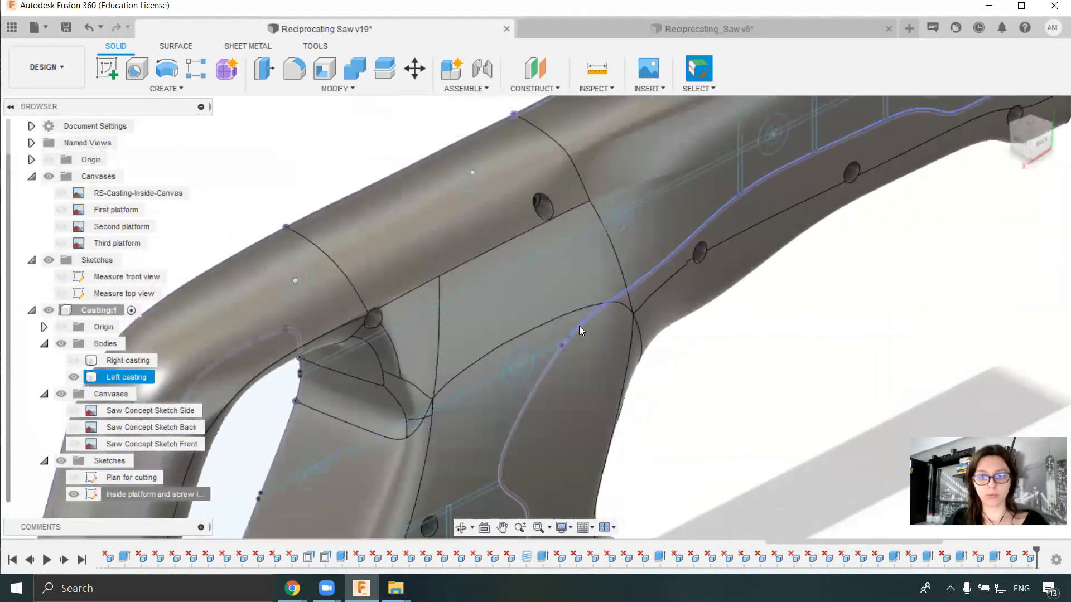
- Hide the inside platform sketch and delete the thin leftover faces across the lowest platform above the vertical ribs
scroll(654, 378, down, 3)
shift+middle_drag(655, 377, 596, 358)
click(74, 494)
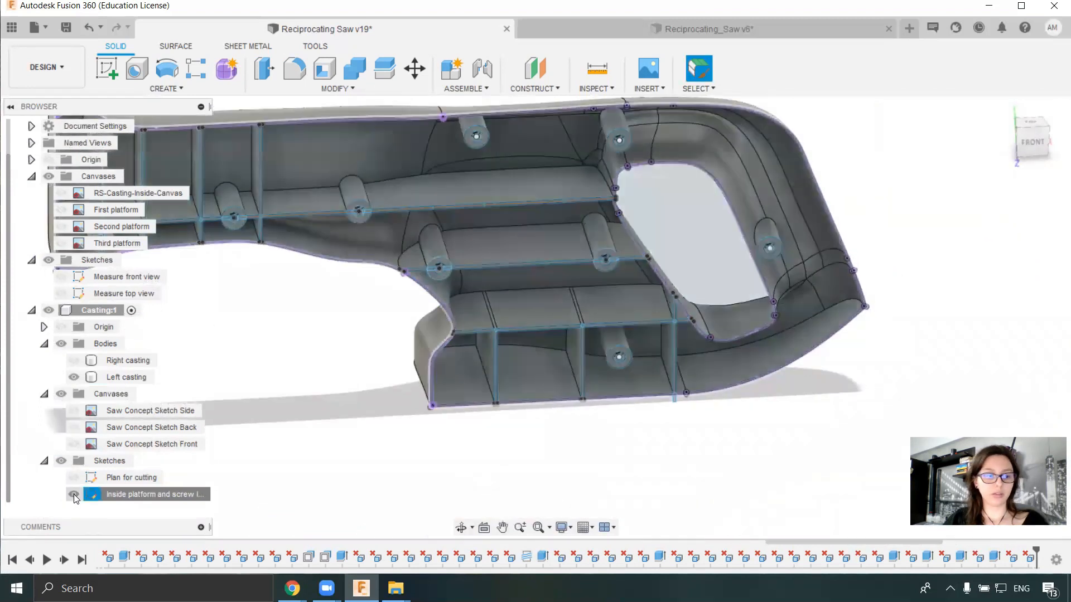
shift+middle_drag(381, 271, 540, 392)
scroll(682, 345, up, 6)
click(599, 350)
shift+middle_drag(598, 350, 830, 356)
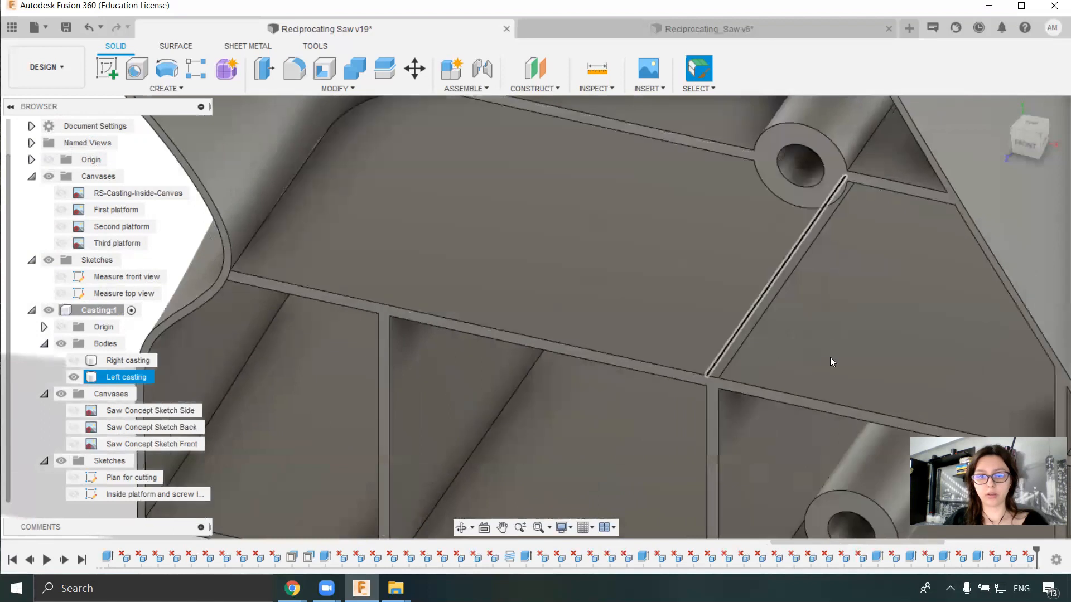
scroll(691, 366, up, 5)
click(676, 360)
click(677, 358)
key(Delete)
- Examine the ribs and platforms inside the left casting for remaining defects
scroll(591, 308, down, 1)
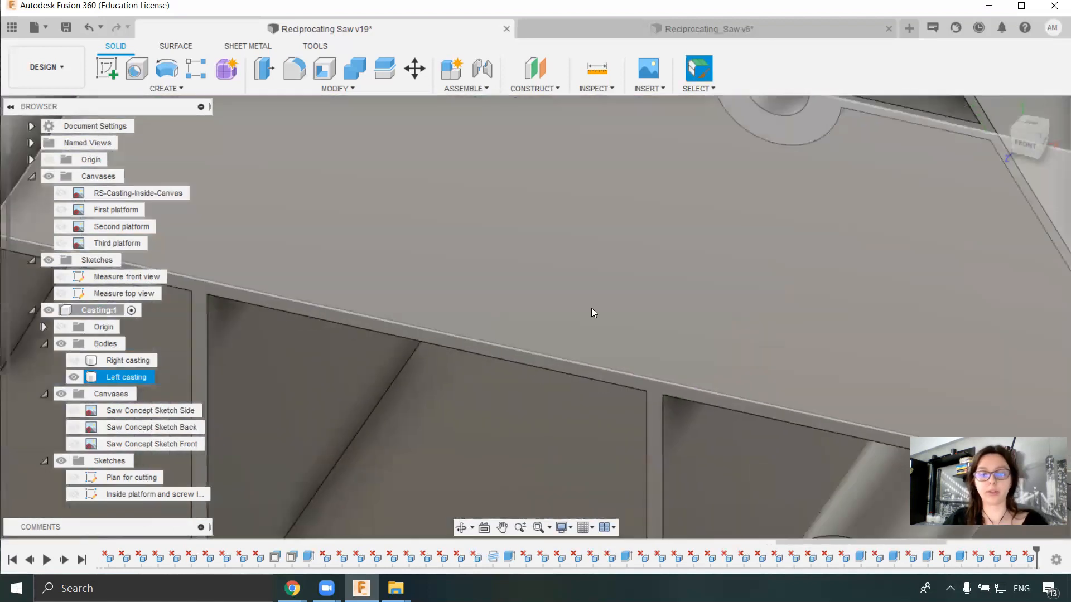
scroll(591, 308, down, 5)
shift+middle_drag(568, 310, 625, 283)
scroll(505, 314, down, 5)
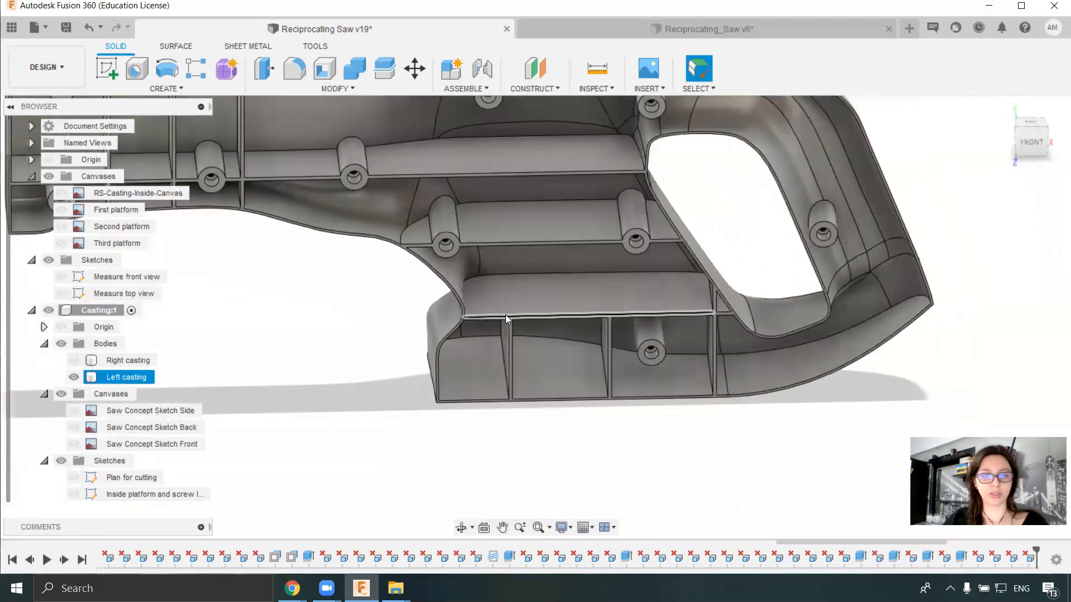
click(405, 321)
shift+middle_drag(404, 321, 546, 292)
scroll(290, 210, up, 4)
click(586, 226)
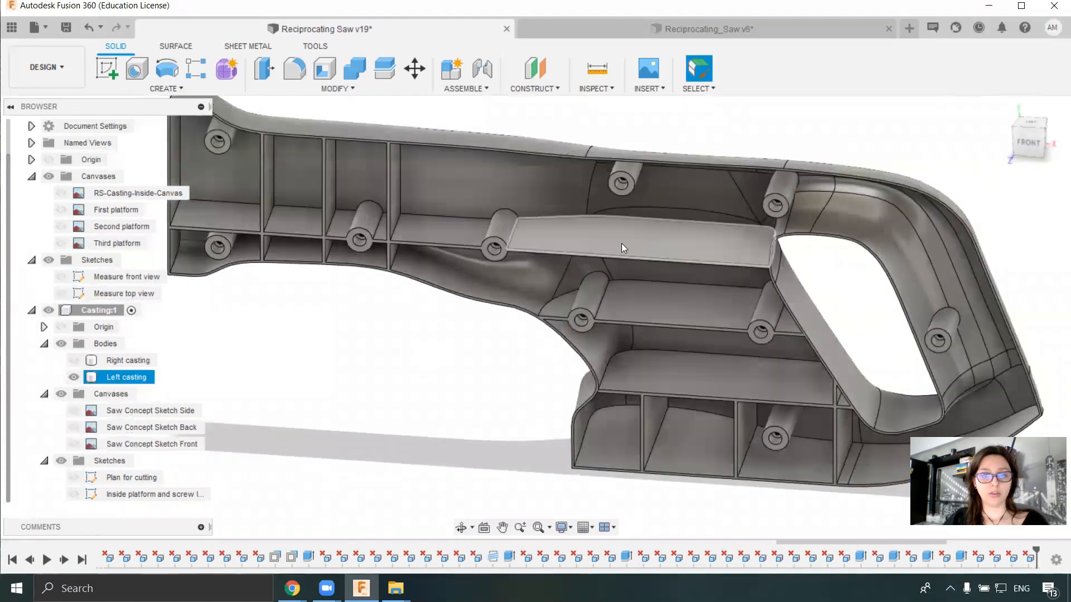
- Compare the left casting with the Saw Concept Sketch Side canvas and, in top view, with the First platform canvas
click(74, 411)
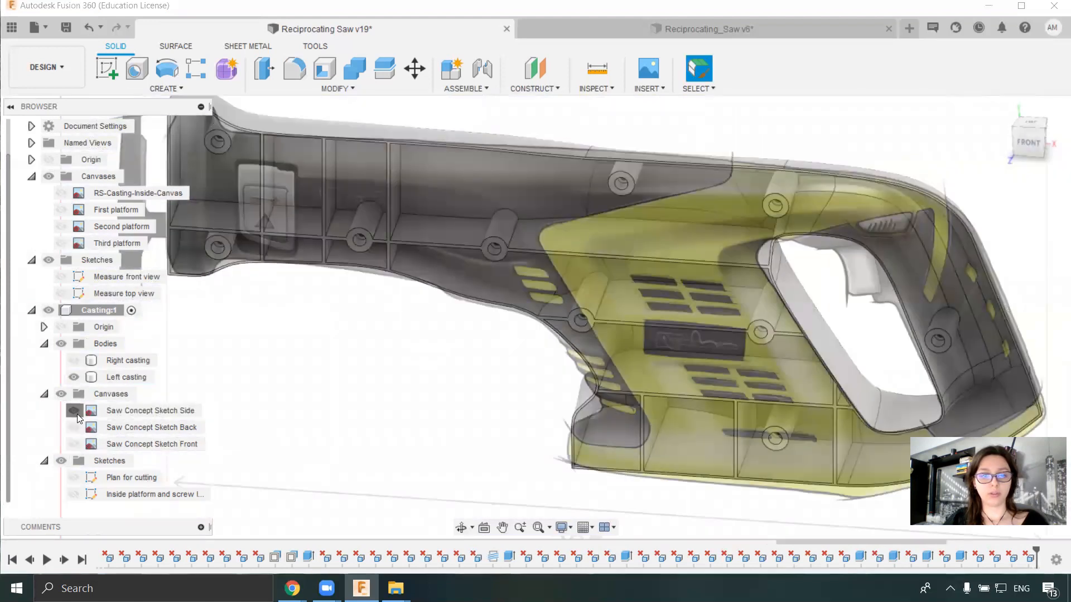
click(74, 411)
click(60, 211)
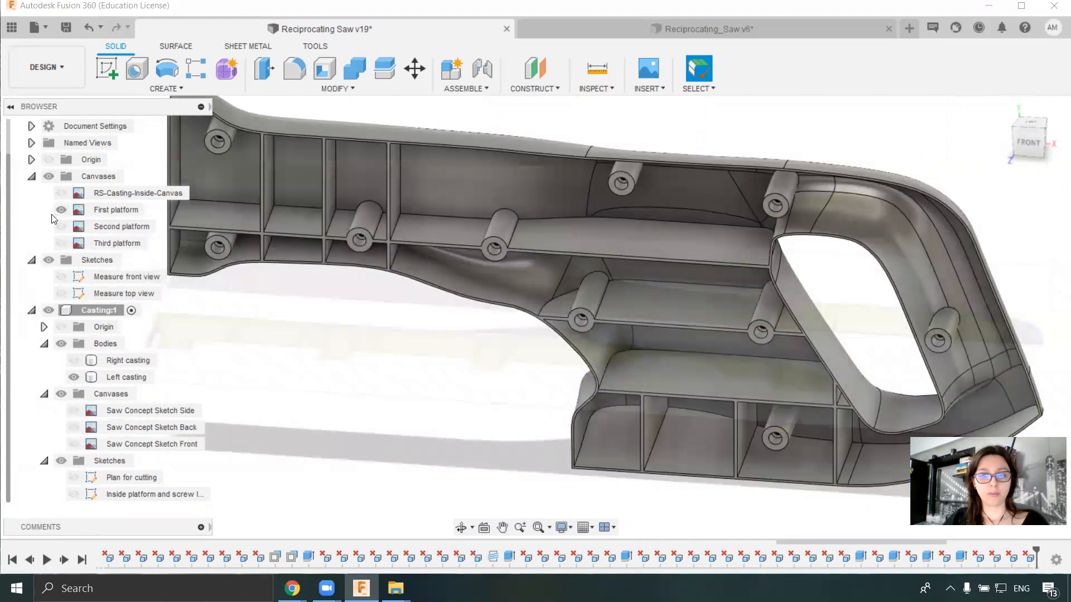
shift+middle_drag(511, 313, 583, 412)
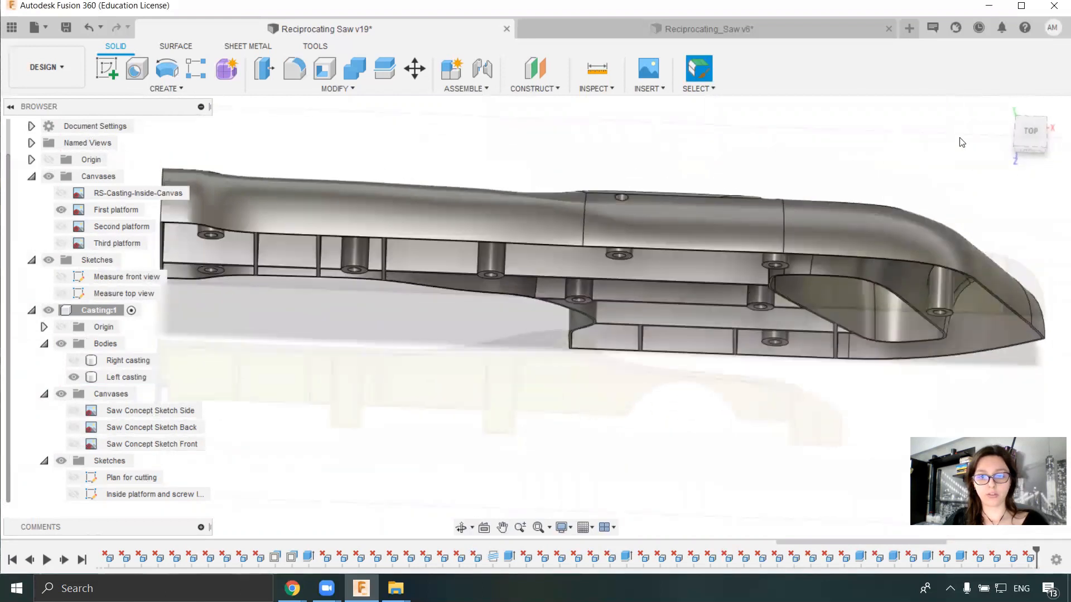
click(1029, 130)
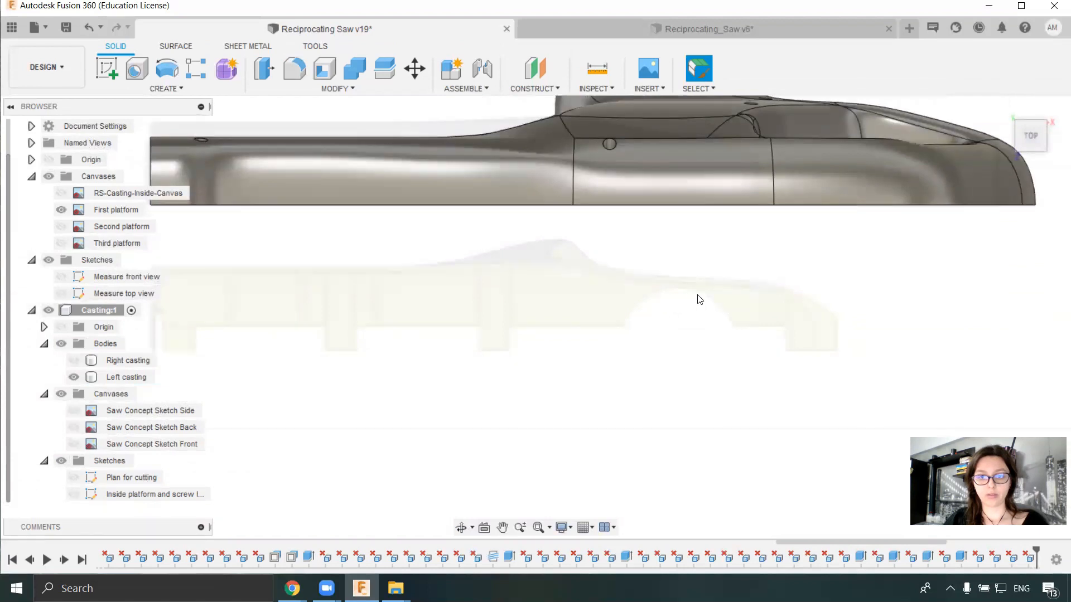
shift+middle_drag(711, 316, 687, 164)
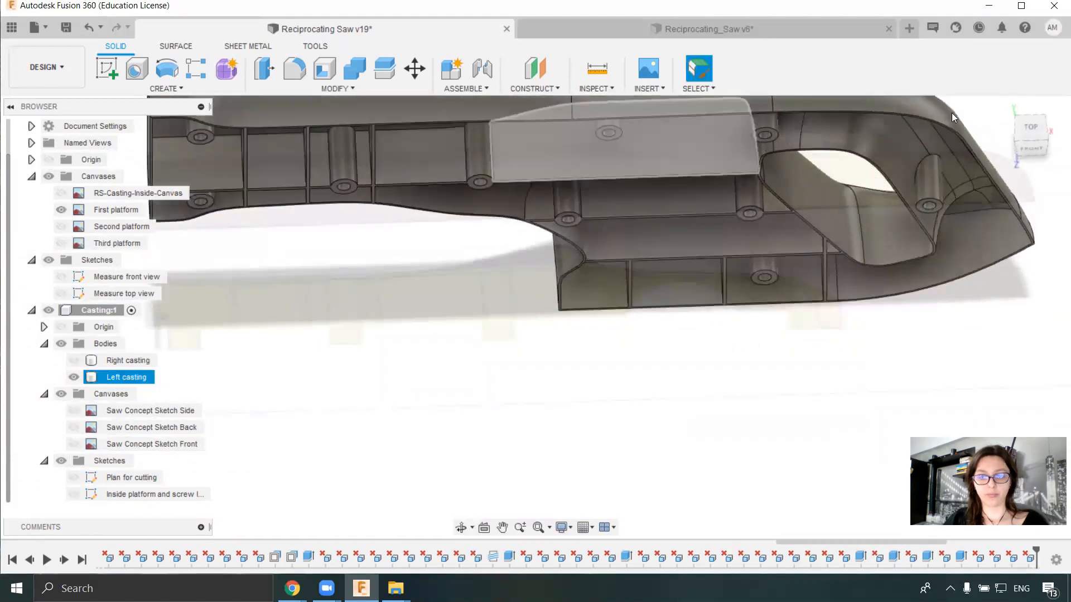
click(1002, 107)
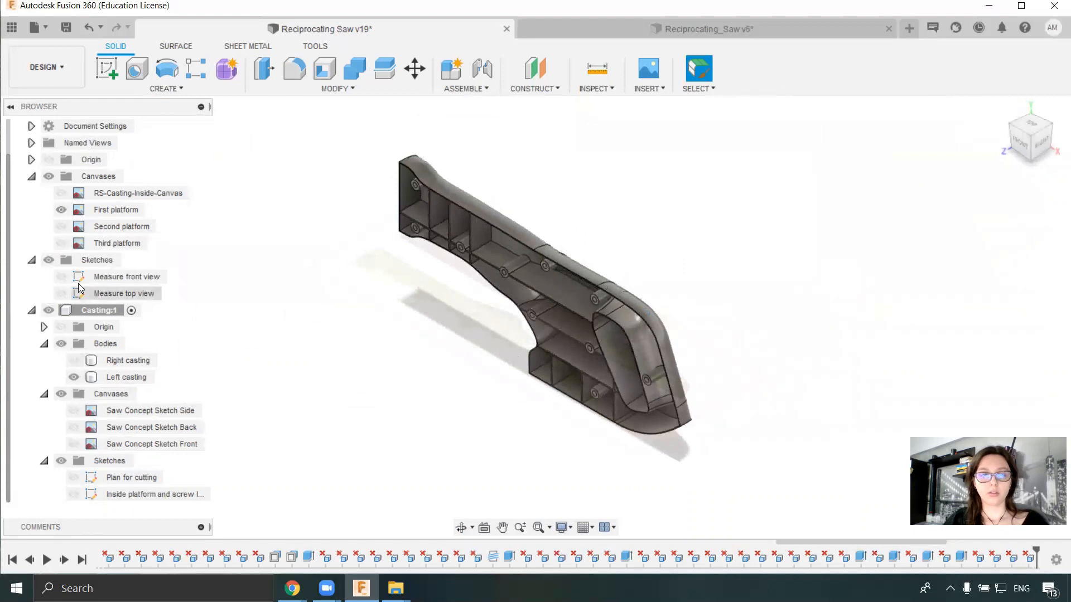
- Save the design with the version description "Add platforms on the left"
shift+middle_drag(607, 262, 782, 309)
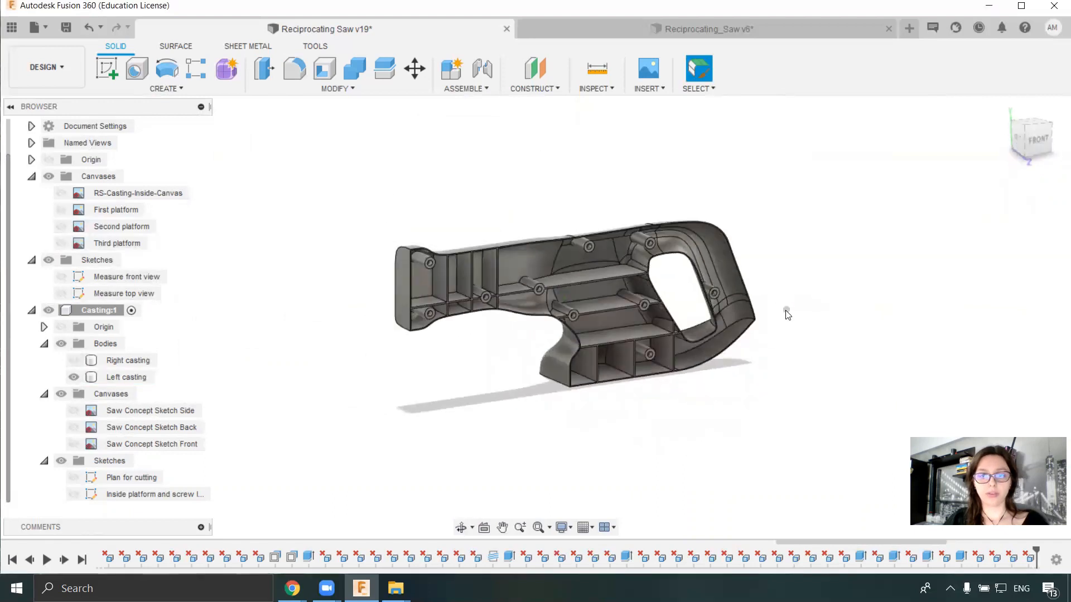
click(66, 28)
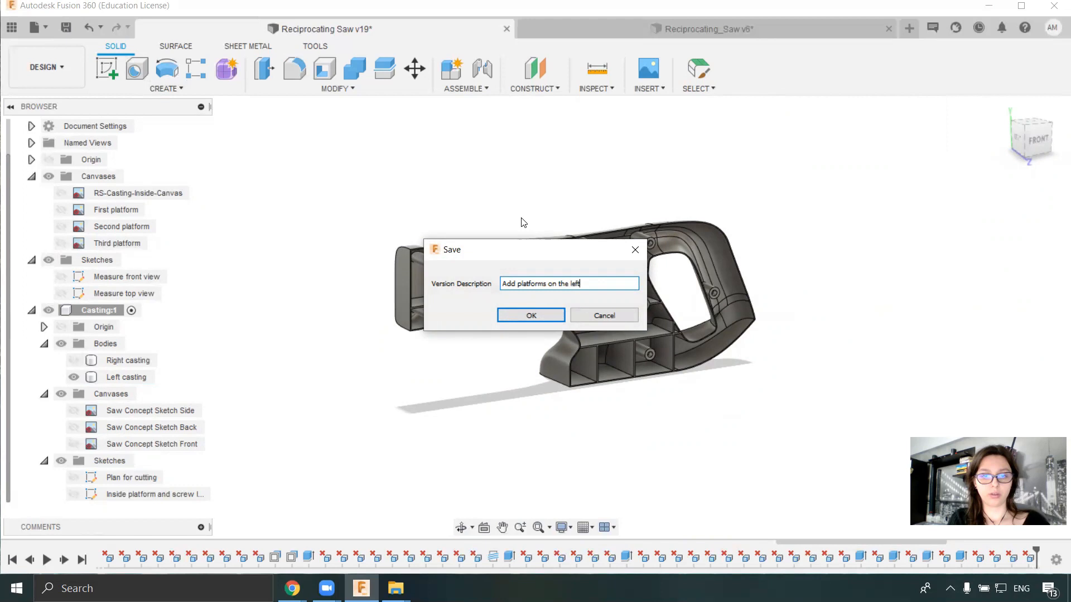
key(Return)
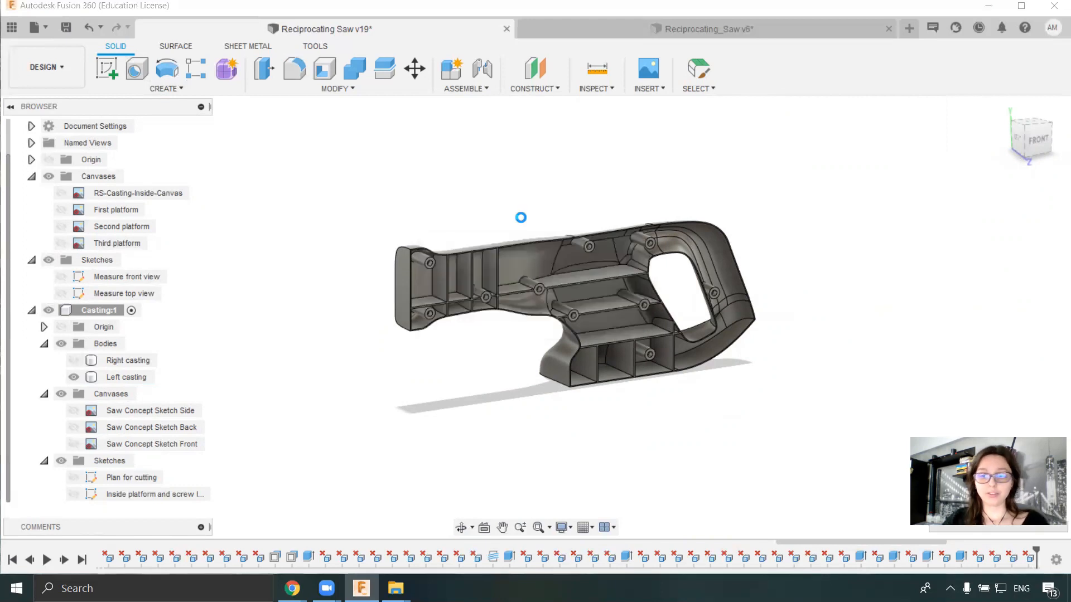